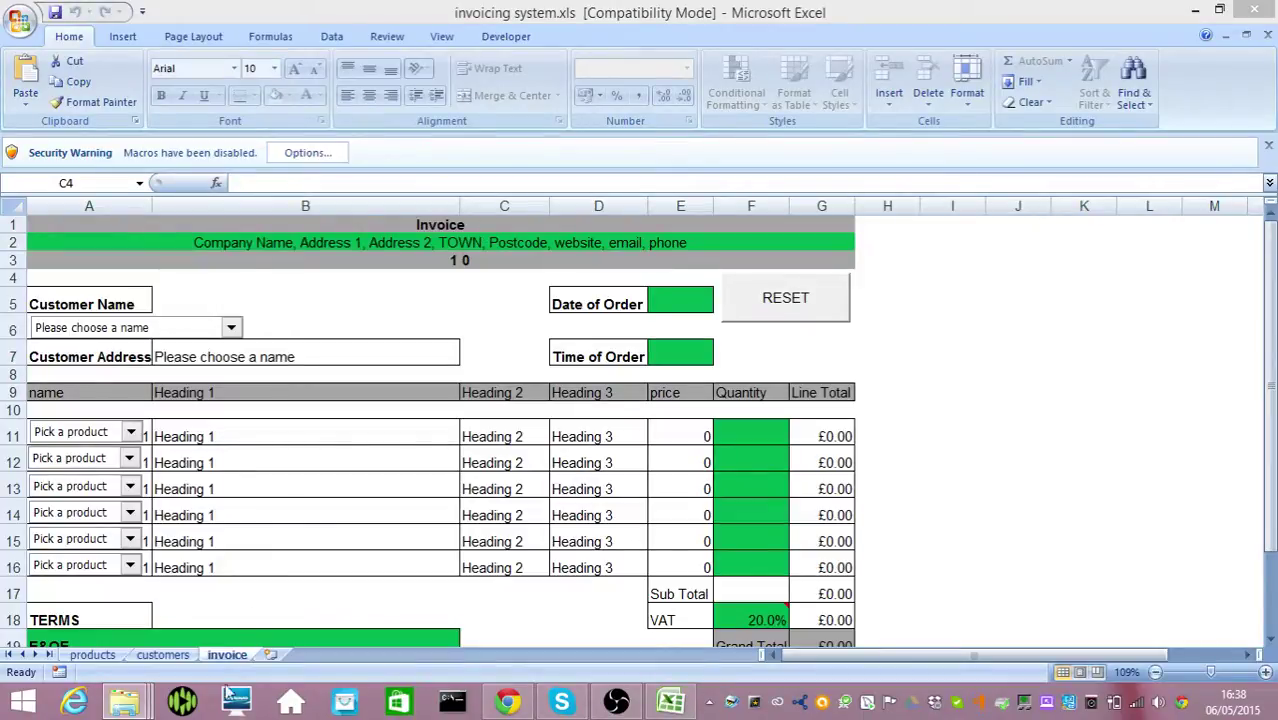
Step: Enable this content from the Security Warning bar's Options so the workbook's macros run
{"action": "left_click", "coordinate": [310, 165]}
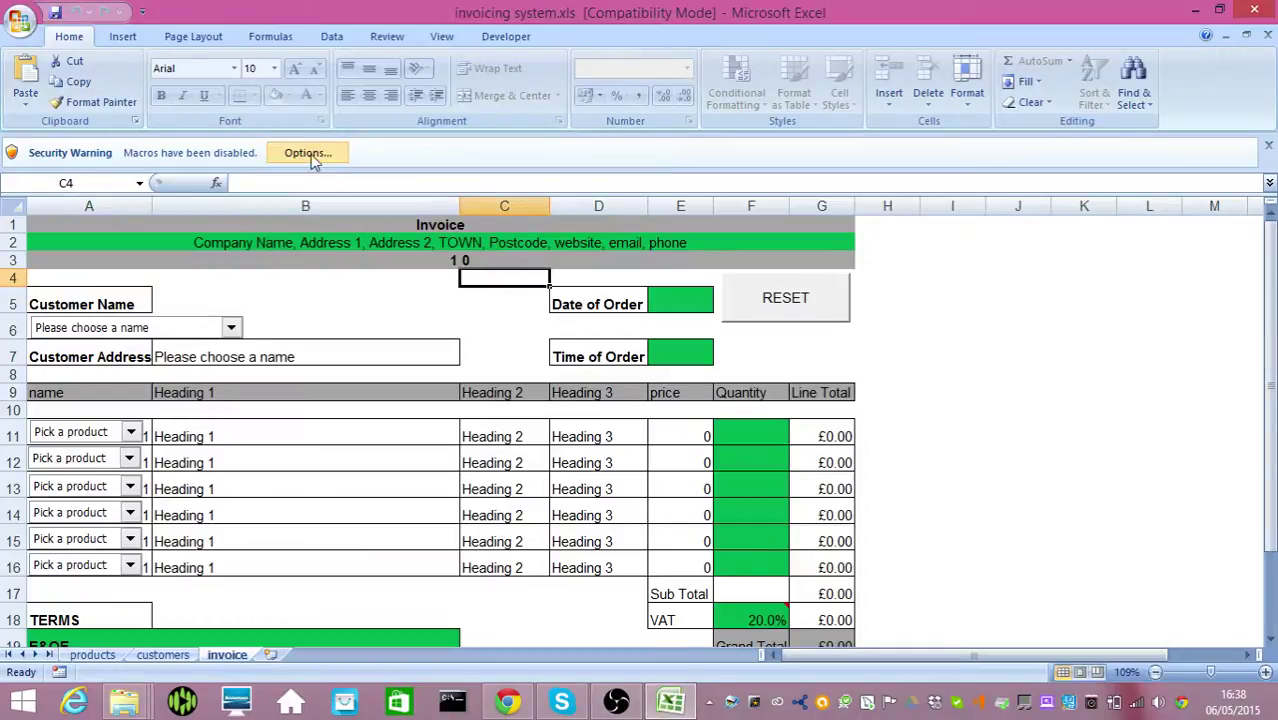
{"action": "left_click", "coordinate": [308, 154]}
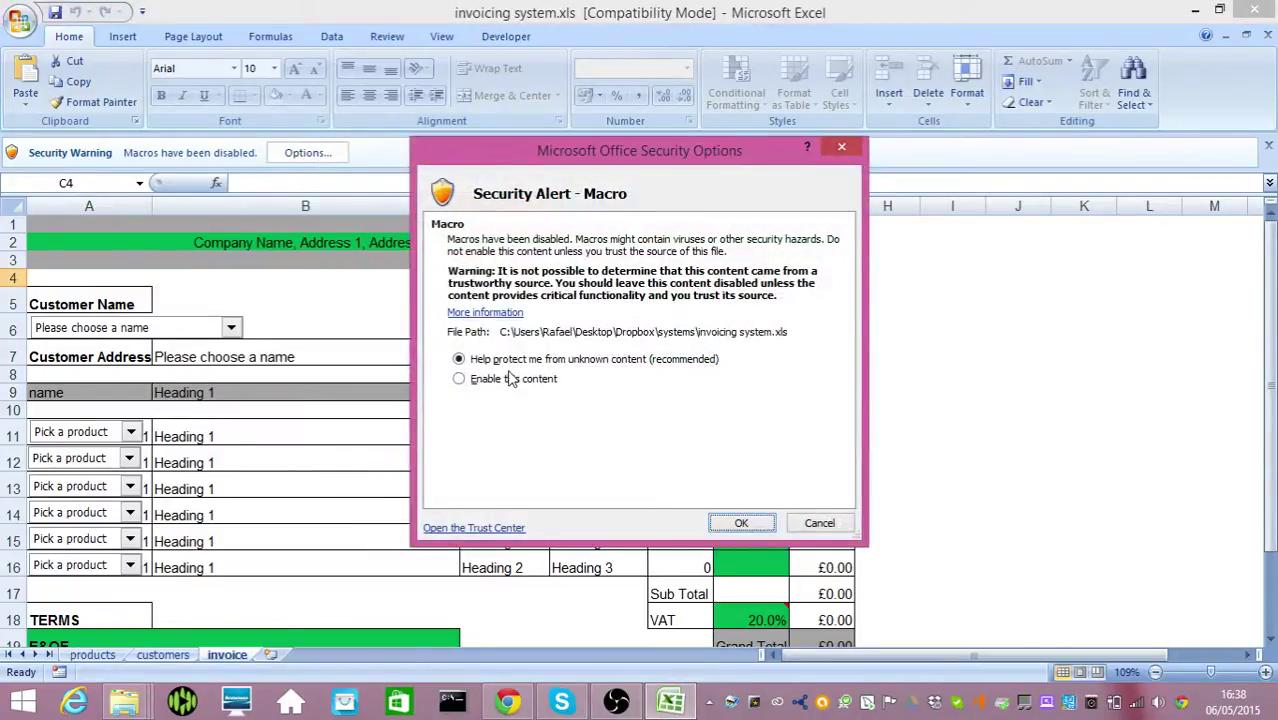
{"action": "left_click", "coordinate": [503, 388]}
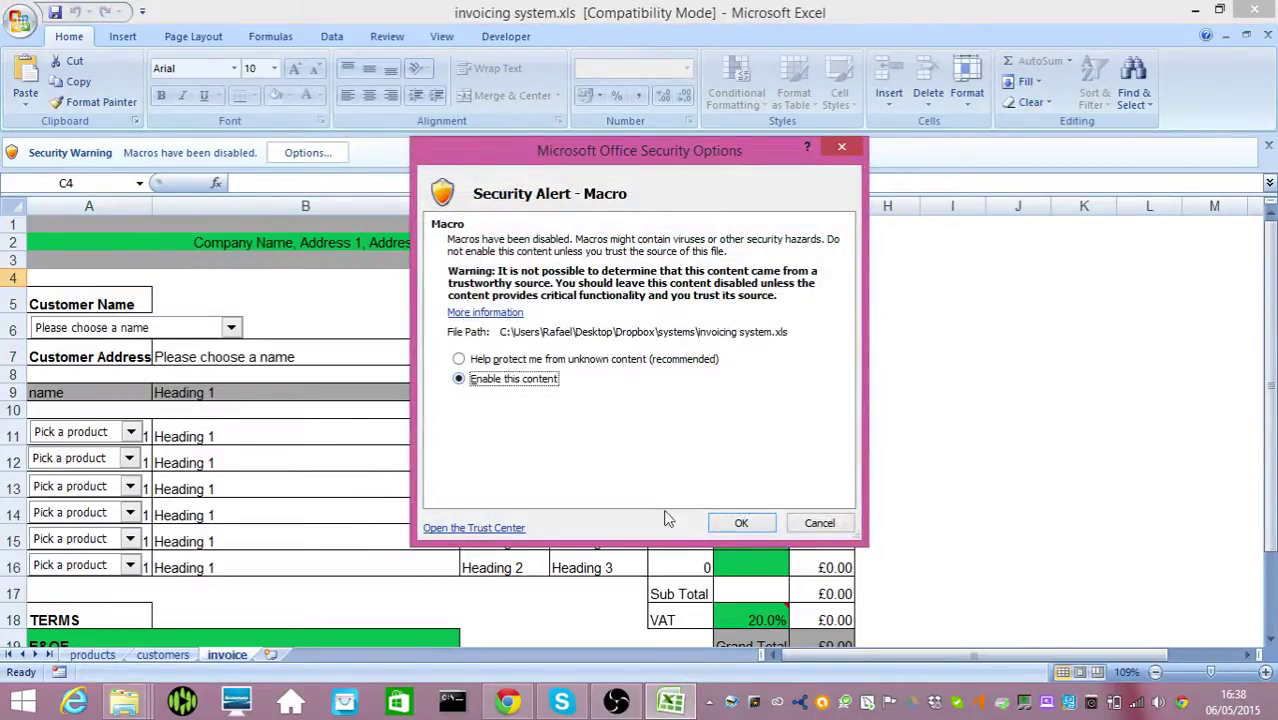
{"action": "left_click", "coordinate": [745, 522]}
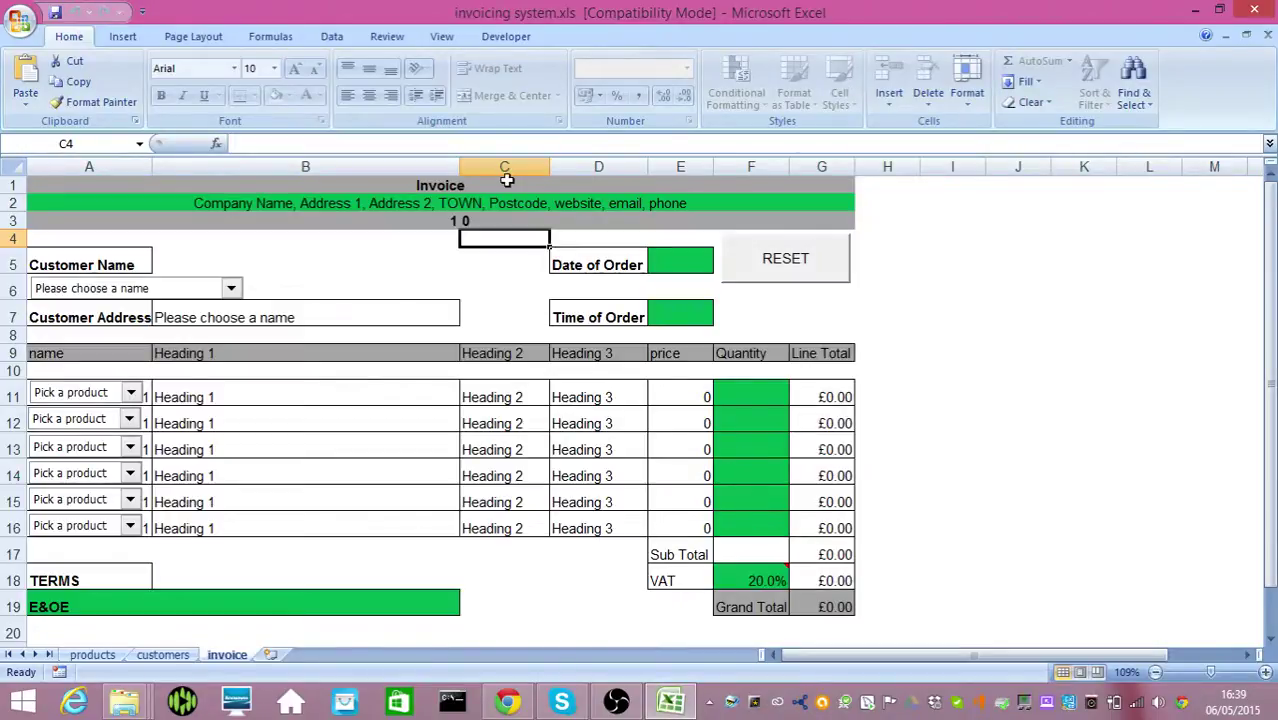
Step: Unprotect the invoice sheet, then protect it again with the default settings
{"action": "left_click", "coordinate": [388, 37]}
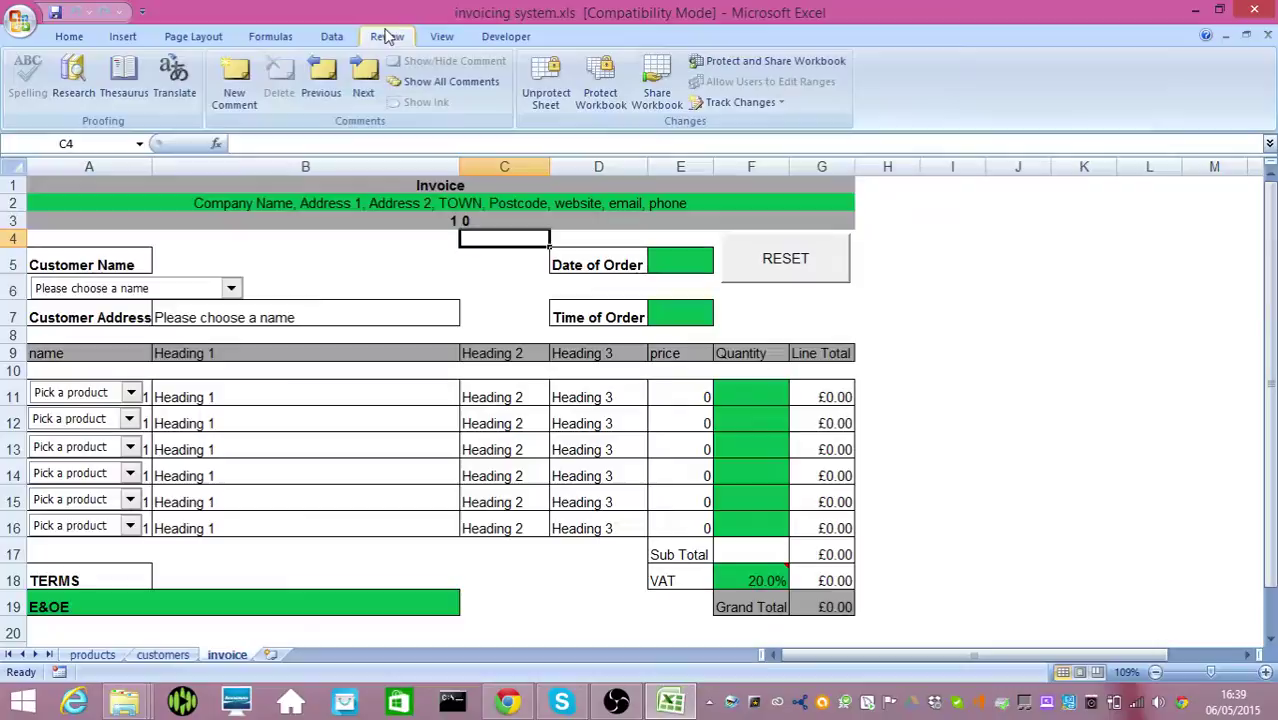
{"action": "left_click", "coordinate": [543, 88]}
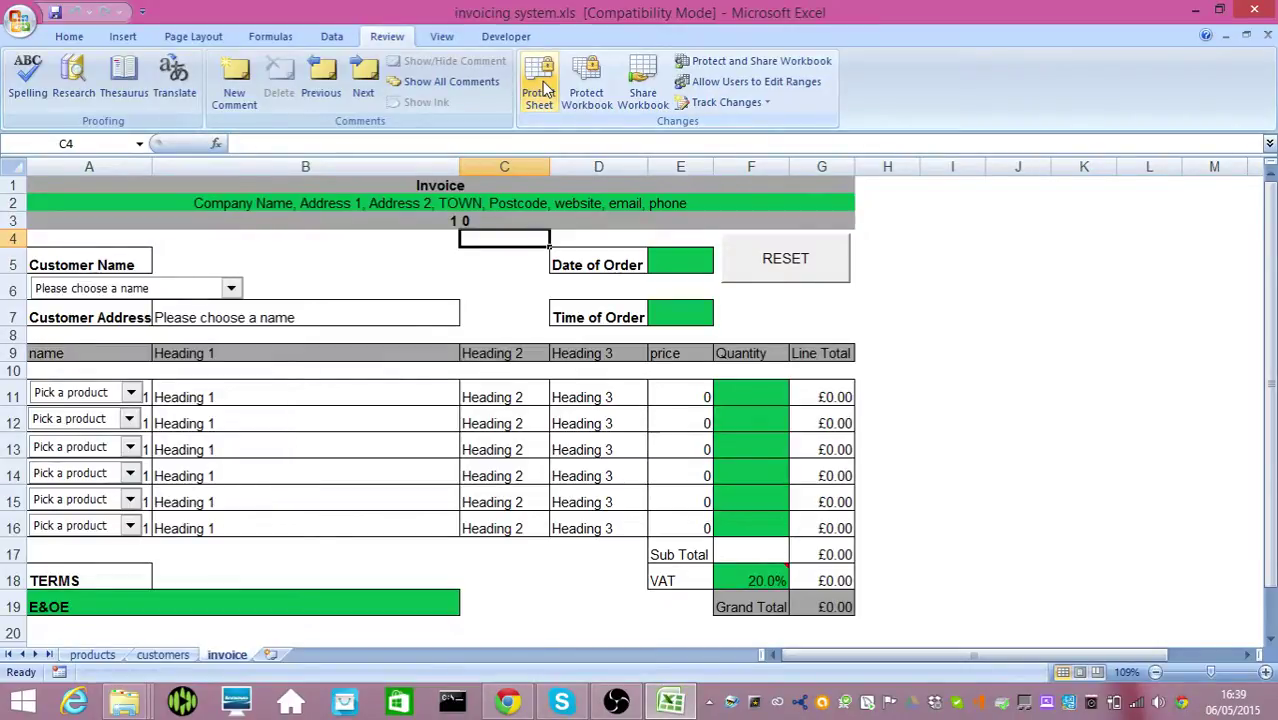
{"action": "left_click", "coordinate": [540, 88]}
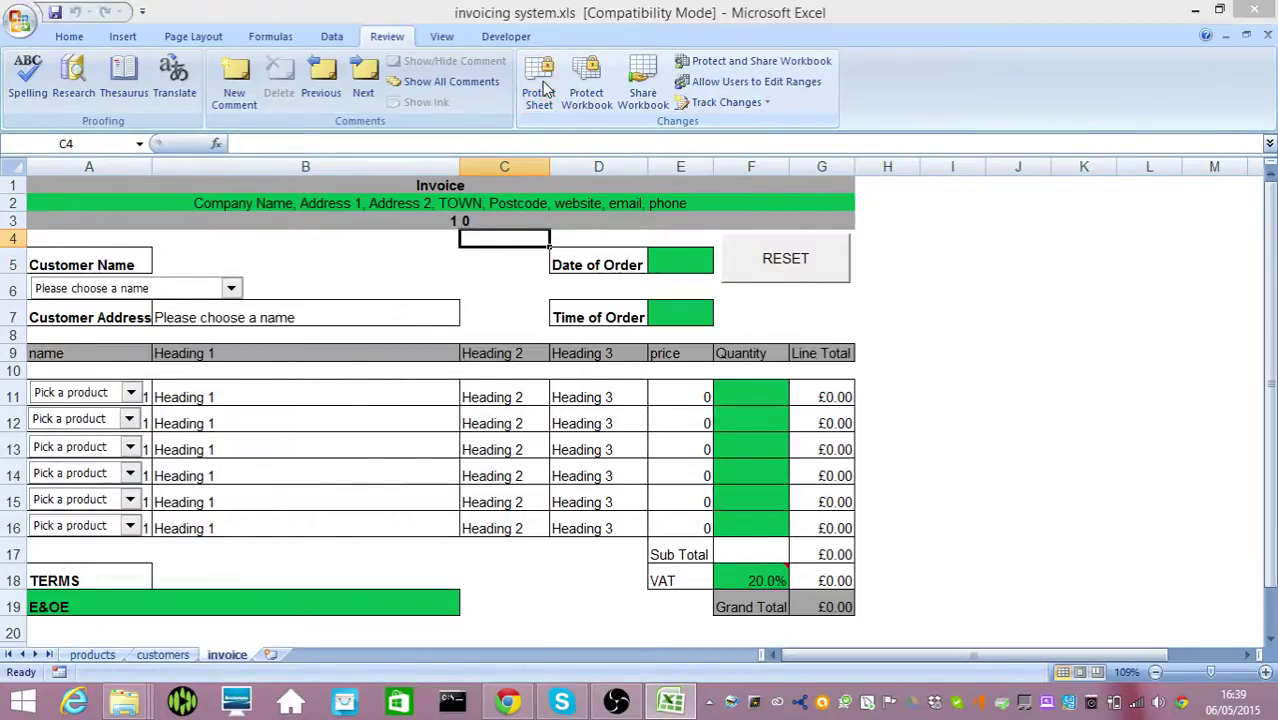
{"action": "left_click", "coordinate": [467, 577]}
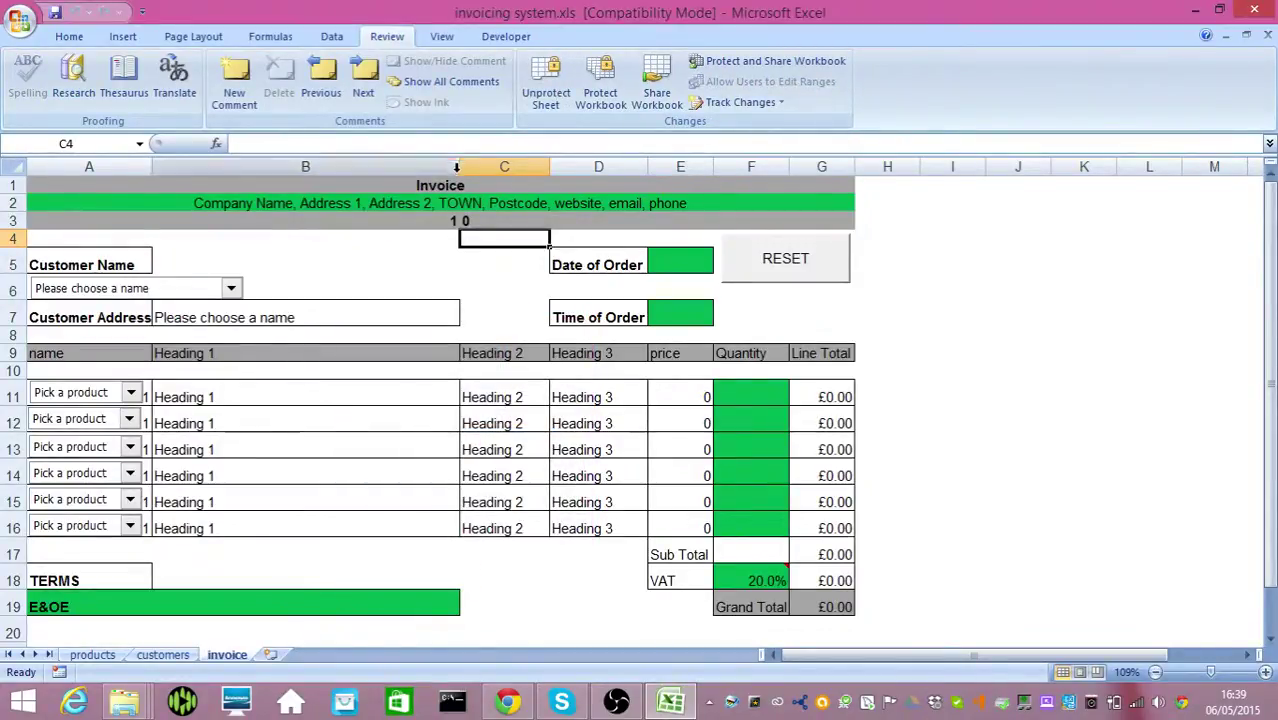
Step: Try editing the Customer Name label in A5 and dismiss the read-only warning
{"action": "left_click", "coordinate": [450, 199]}
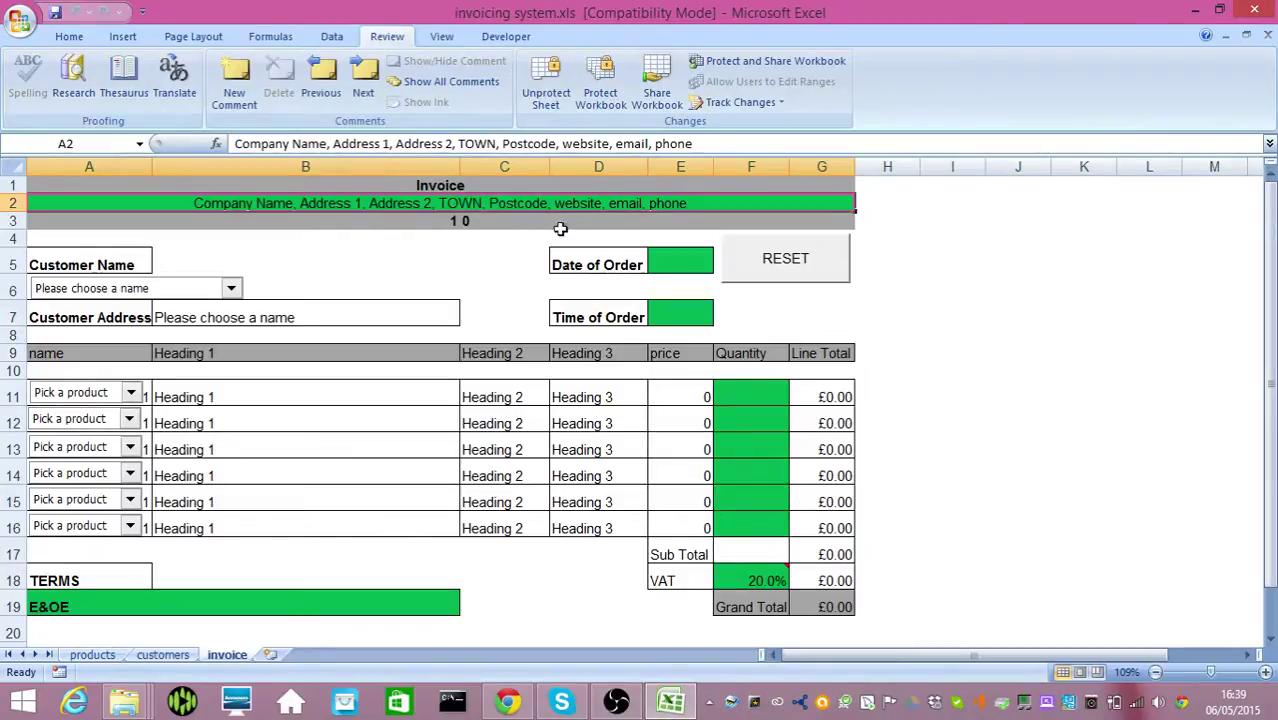
{"action": "left_click", "coordinate": [666, 267]}
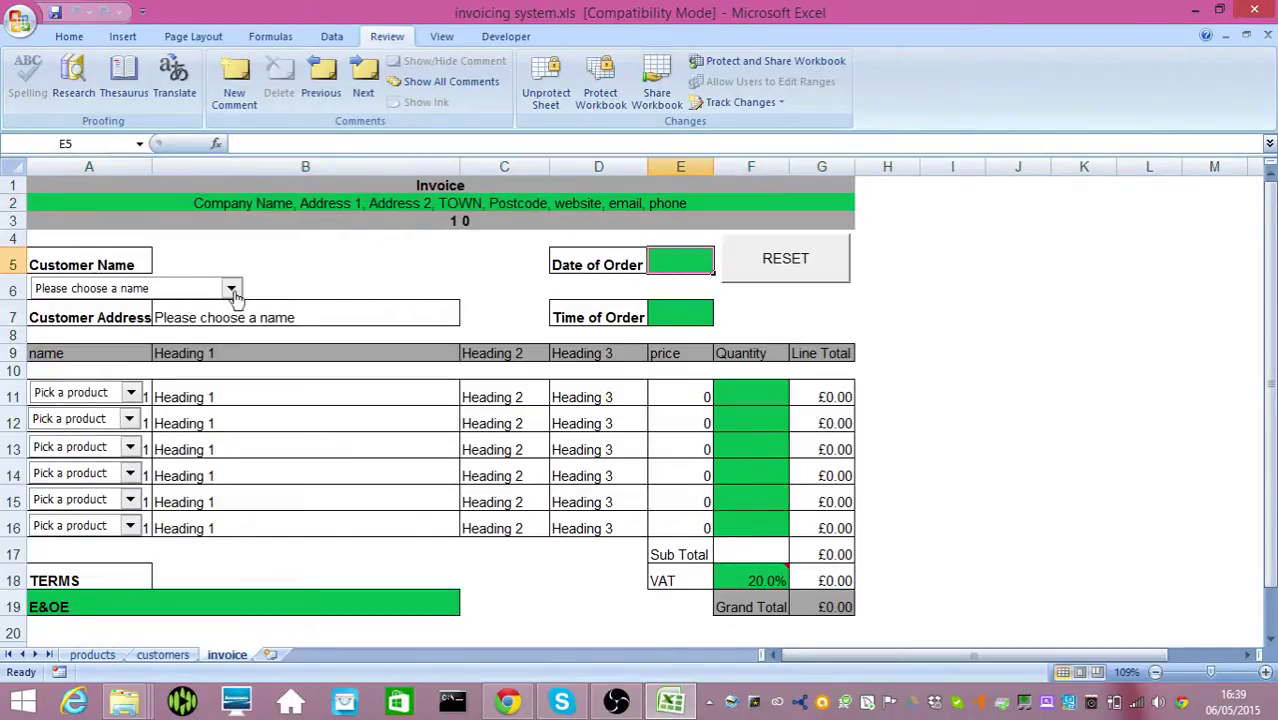
{"action": "left_click", "coordinate": [118, 263]}
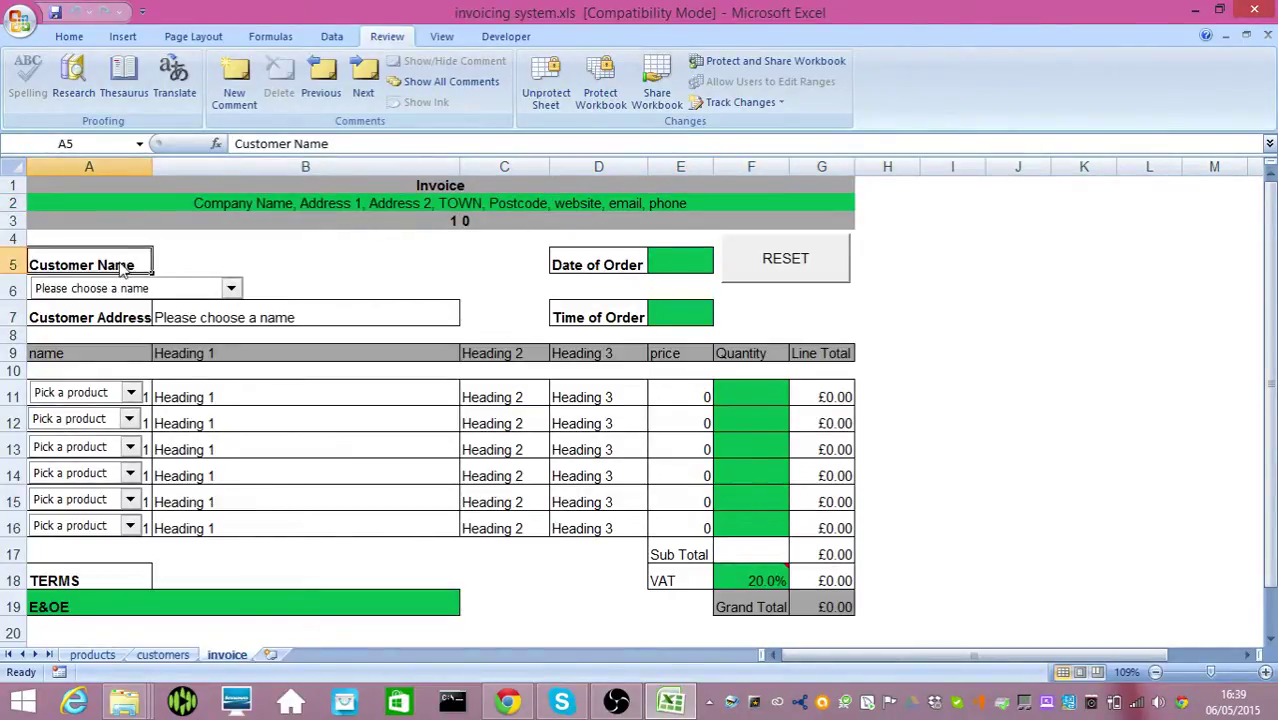
{"action": "double_click", "coordinate": [119, 265]}
{"action": "key", "text": "Return"}
{"action": "left_click", "coordinate": [730, 387]}
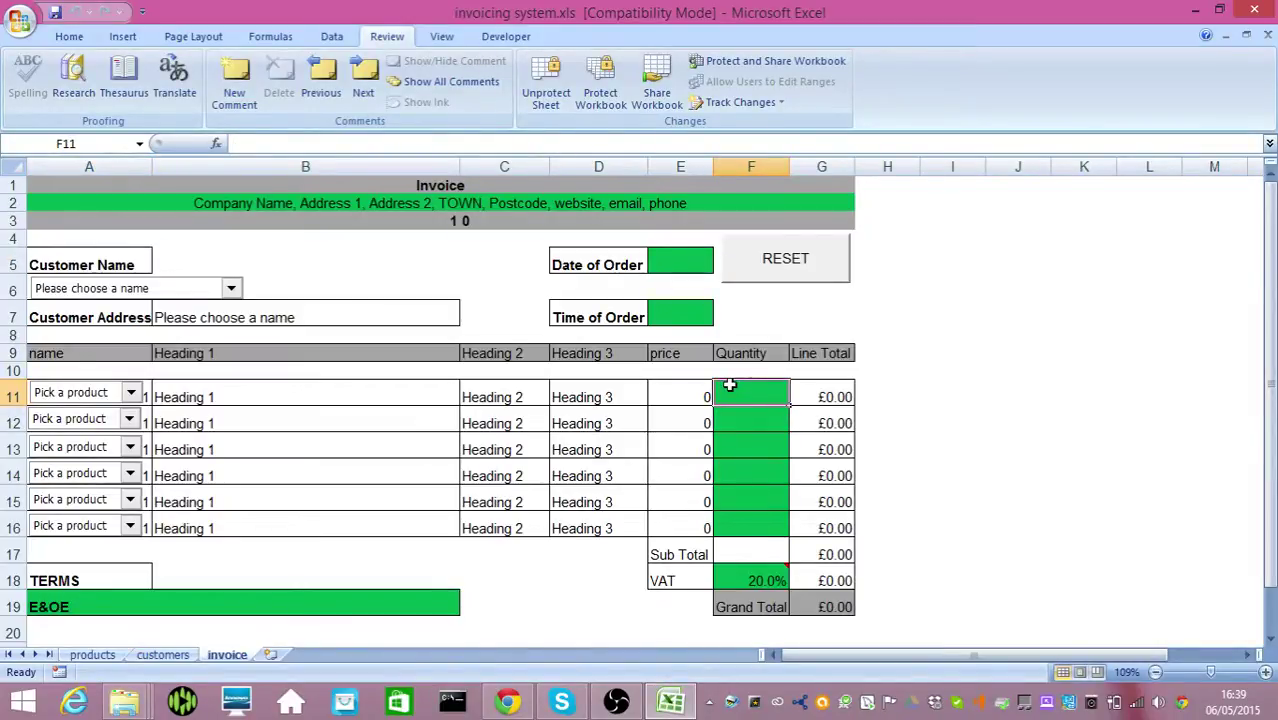
{"action": "type", "text": "t"}
{"action": "key", "text": "Return"}
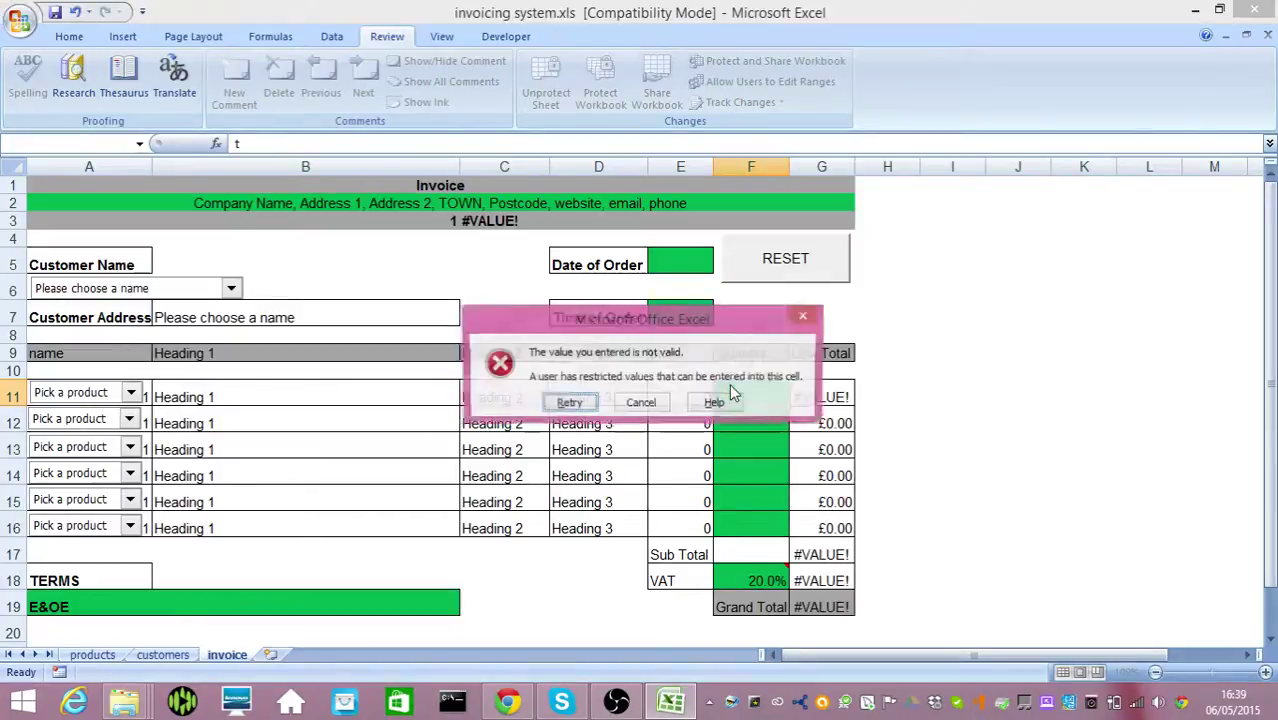
{"action": "key", "text": "Escape"}
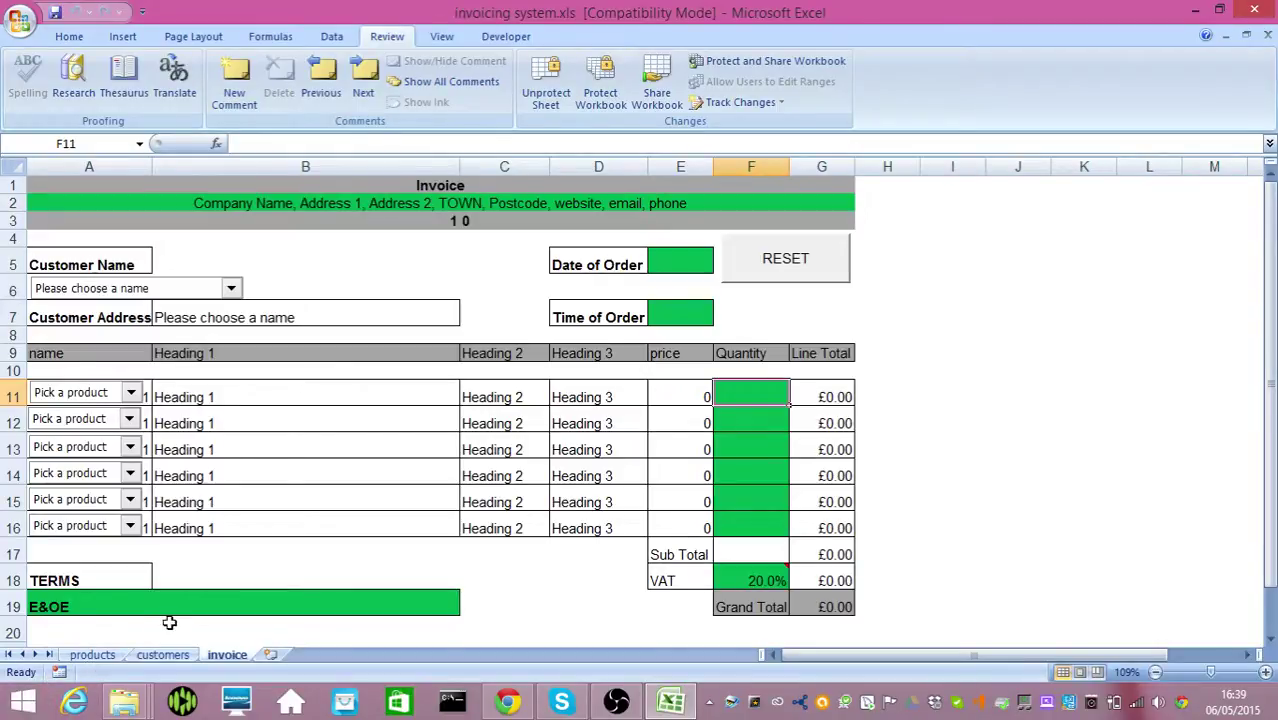
{"action": "left_click", "coordinate": [741, 572]}
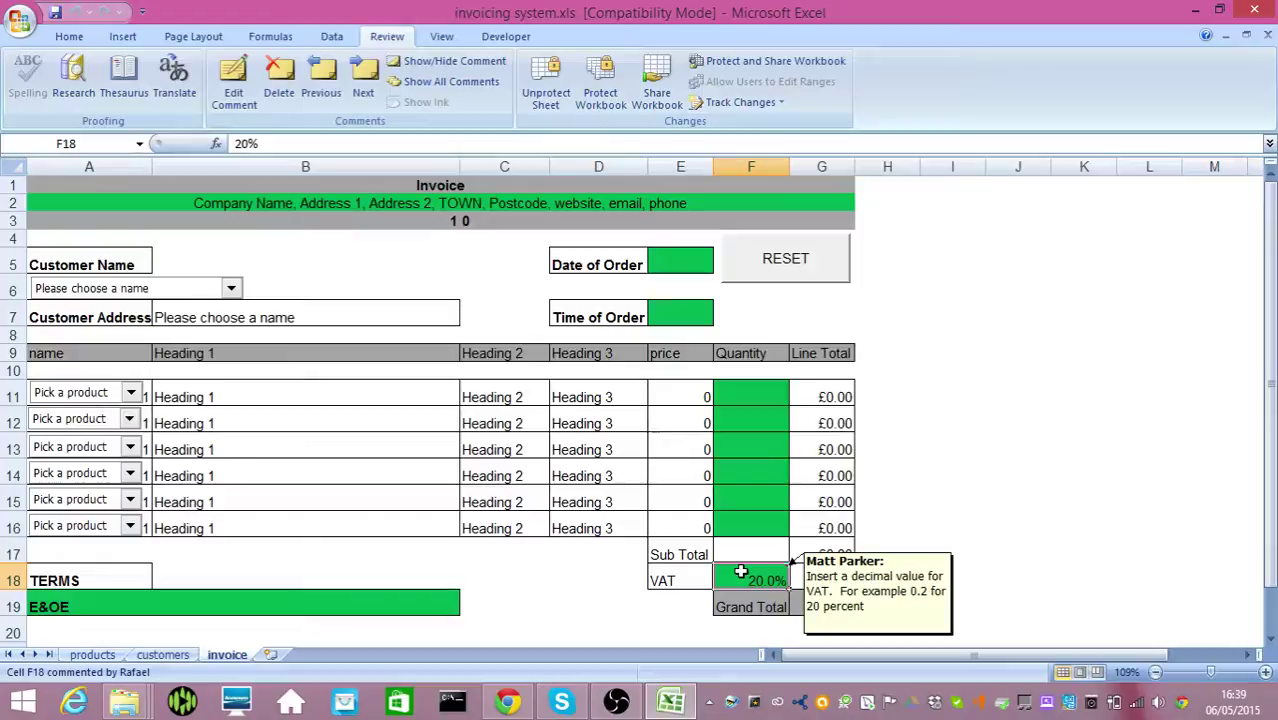
{"action": "left_click", "coordinate": [388, 605]}
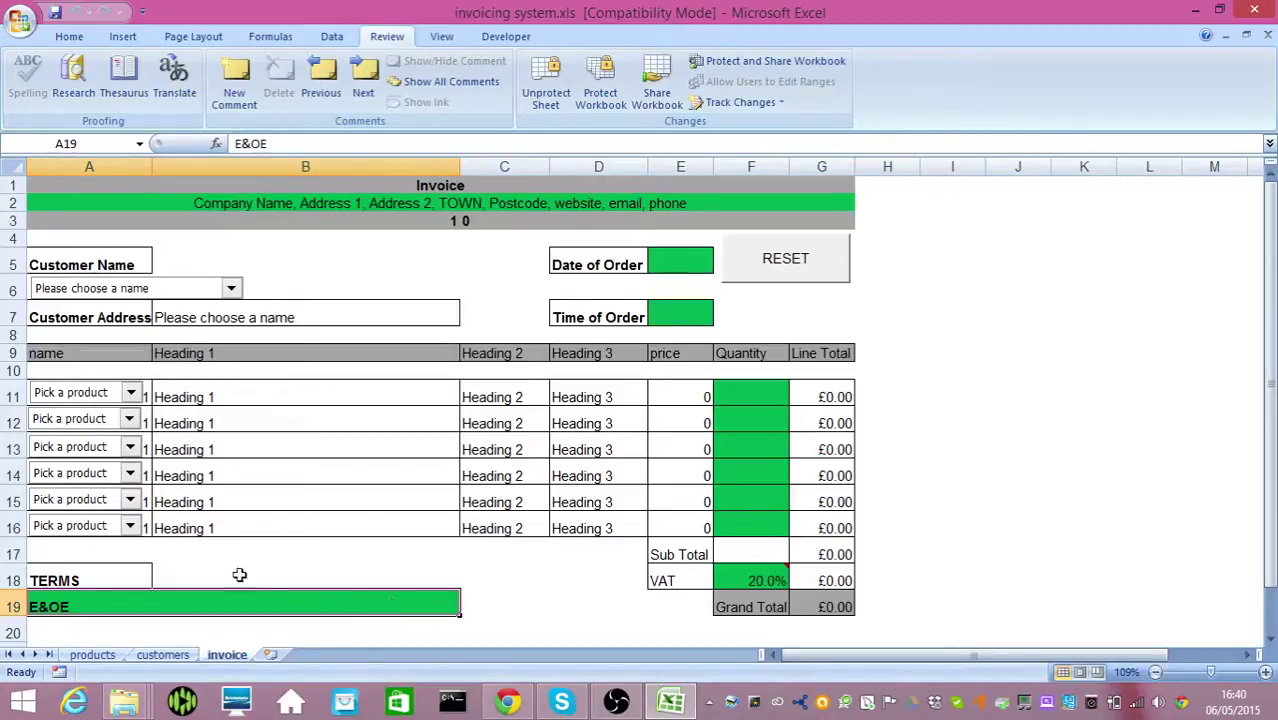
Step: Zoom the products sheet to its product form and inspect headings B5:D5 and B13:D13
{"action": "left_click", "coordinate": [92, 655]}
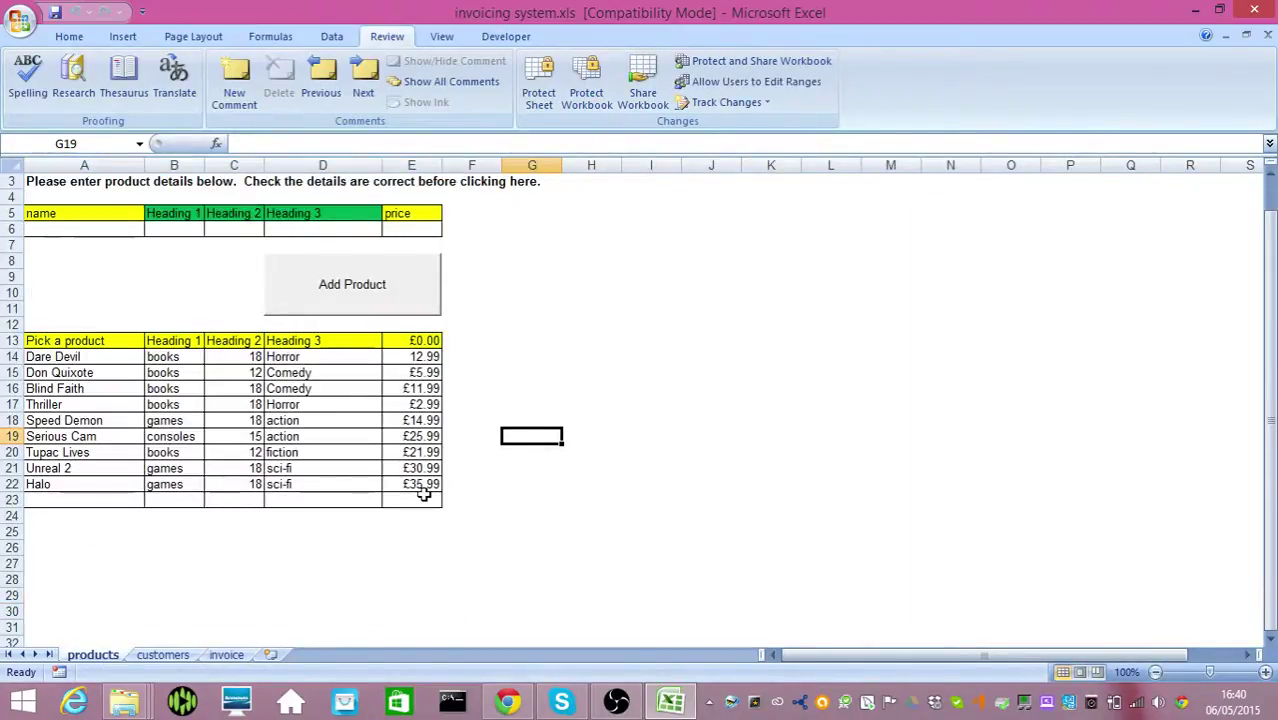
{"action": "left_click_drag", "start_coordinate": [420, 497], "coordinate": [250, 170]}
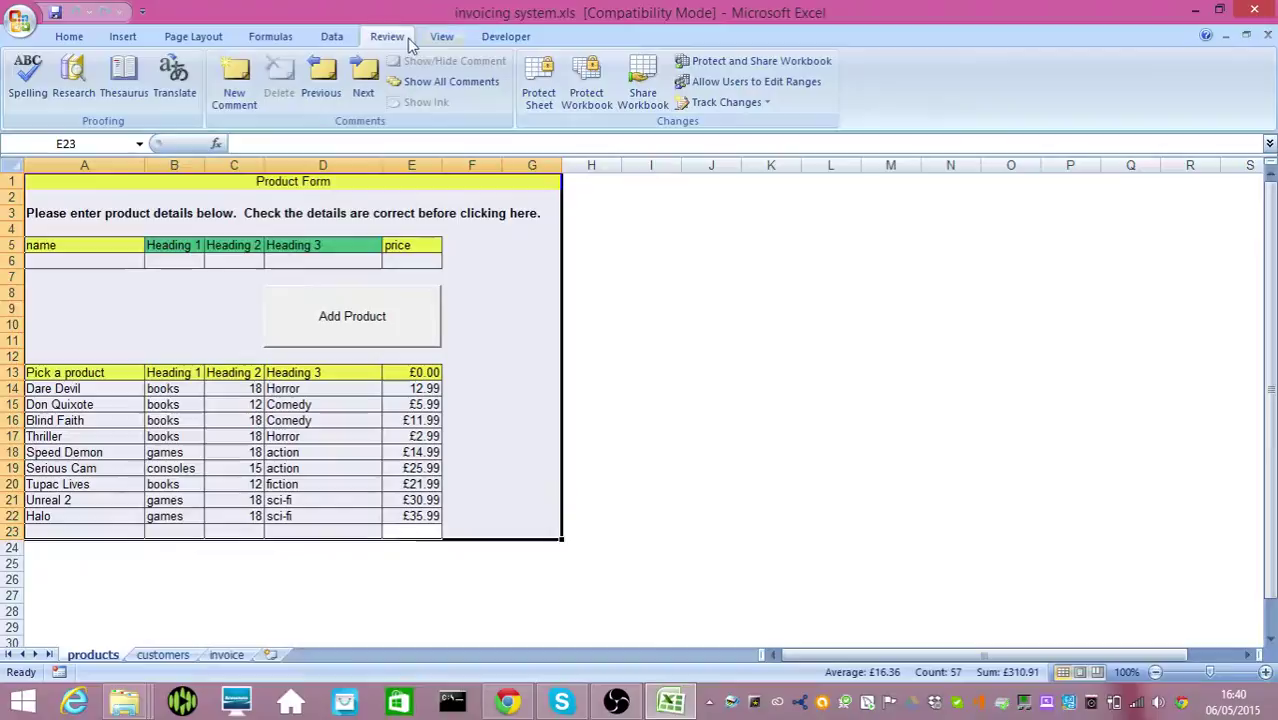
{"action": "left_click", "coordinate": [440, 37]}
{"action": "left_click", "coordinate": [524, 95]}
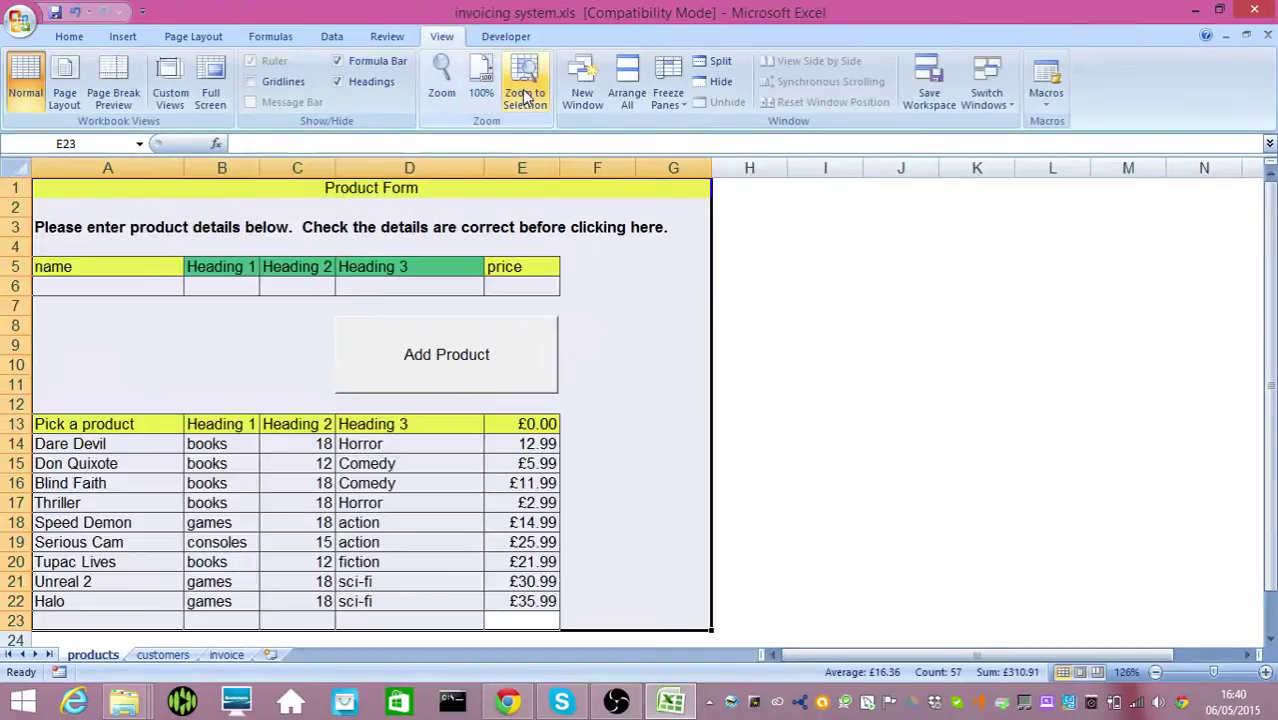
{"action": "left_click_drag", "start_coordinate": [222, 262], "coordinate": [466, 262]}
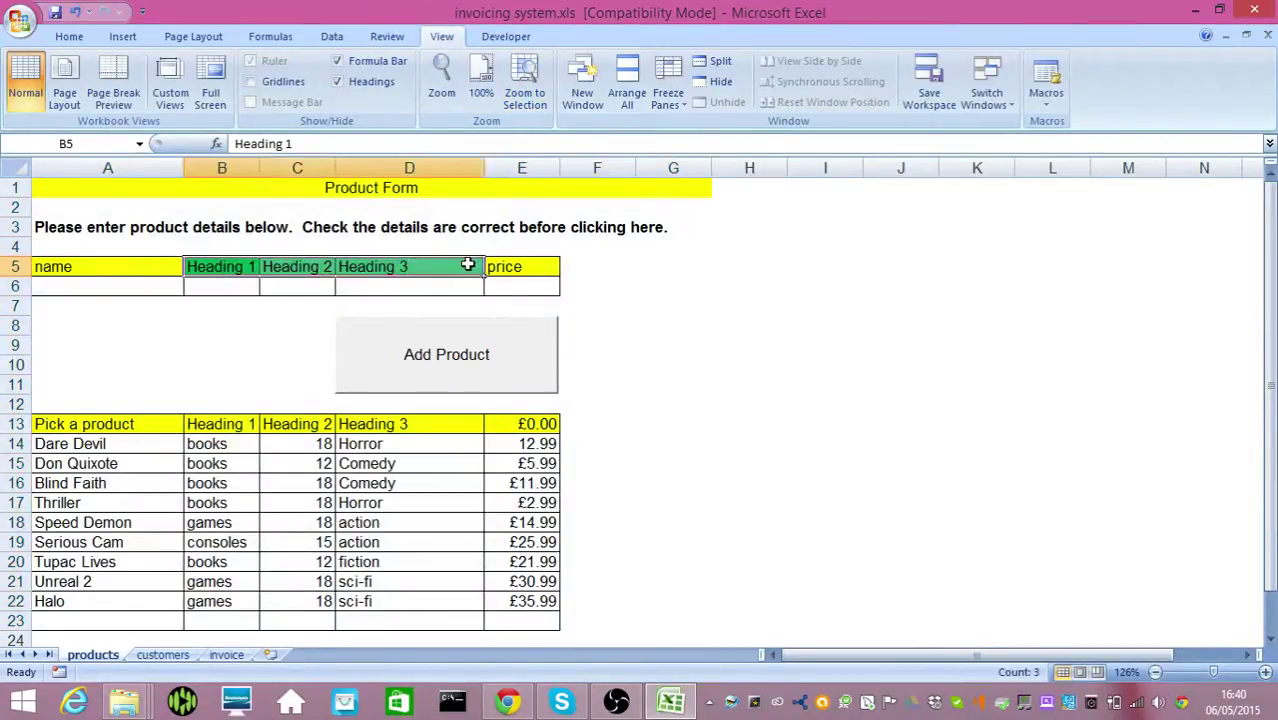
{"action": "left_click", "coordinate": [213, 420]}
{"action": "left_click_drag", "start_coordinate": [213, 420], "coordinate": [350, 430]}
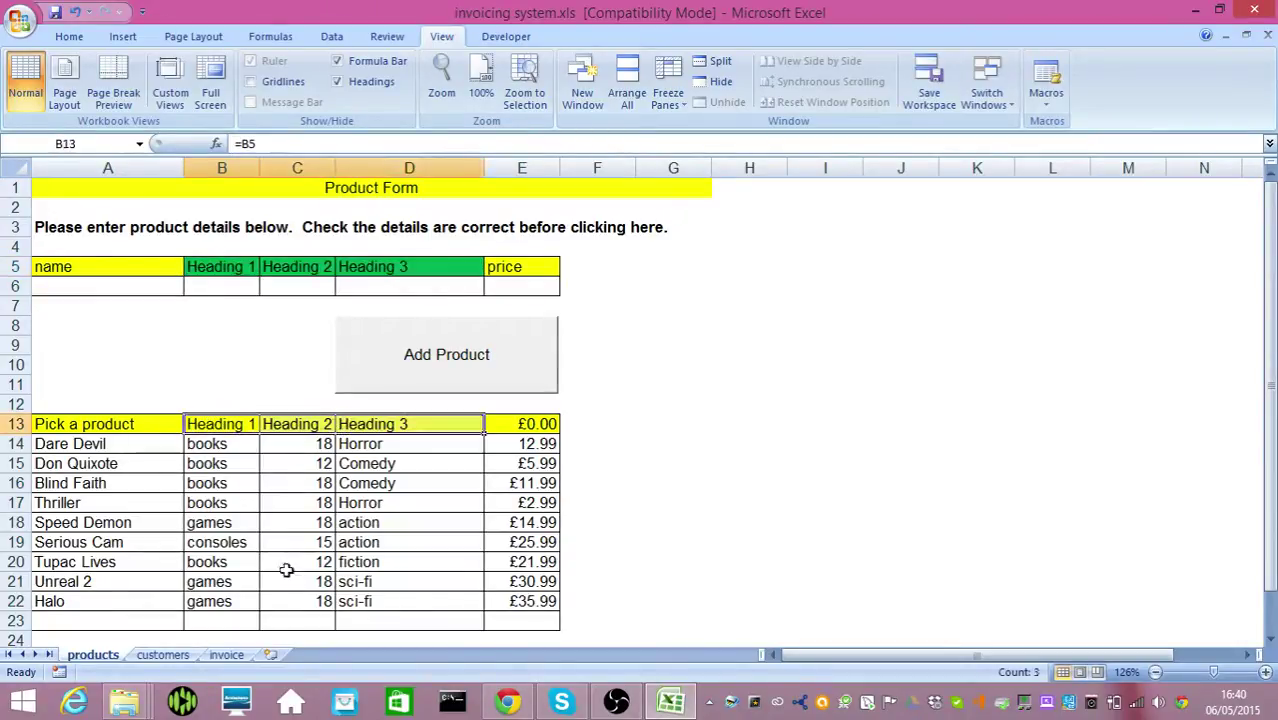
Step: Compare the invoice's product columns B9:D16 with product entry row 6
{"action": "left_click", "coordinate": [226, 655]}
{"action": "left_click_drag", "start_coordinate": [237, 357], "coordinate": [570, 528]}
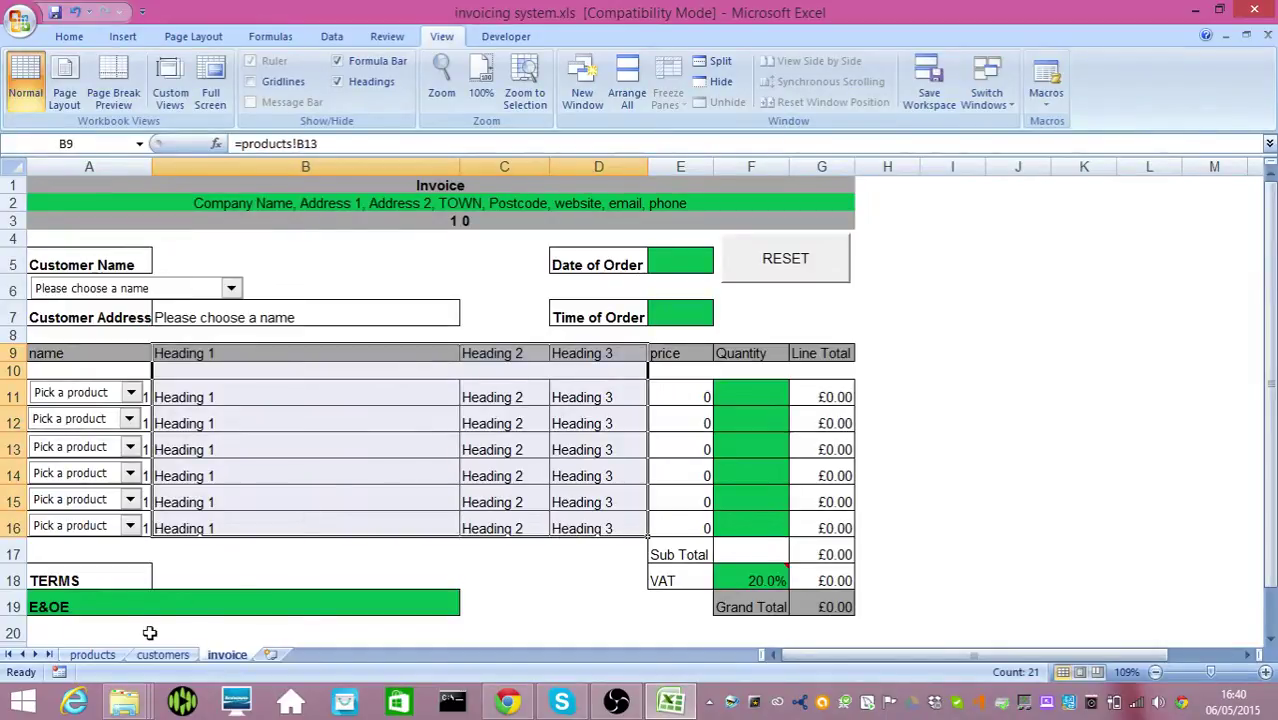
{"action": "left_click", "coordinate": [103, 654]}
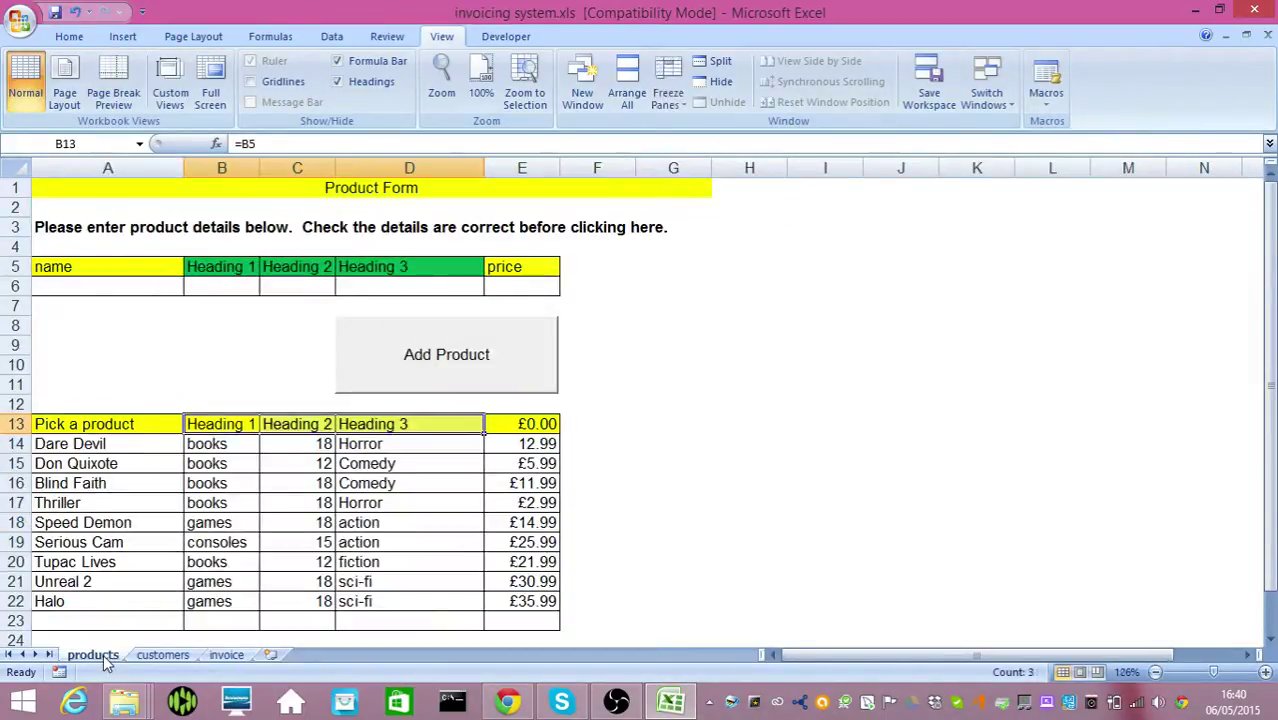
{"action": "left_click_drag", "start_coordinate": [120, 284], "coordinate": [515, 282]}
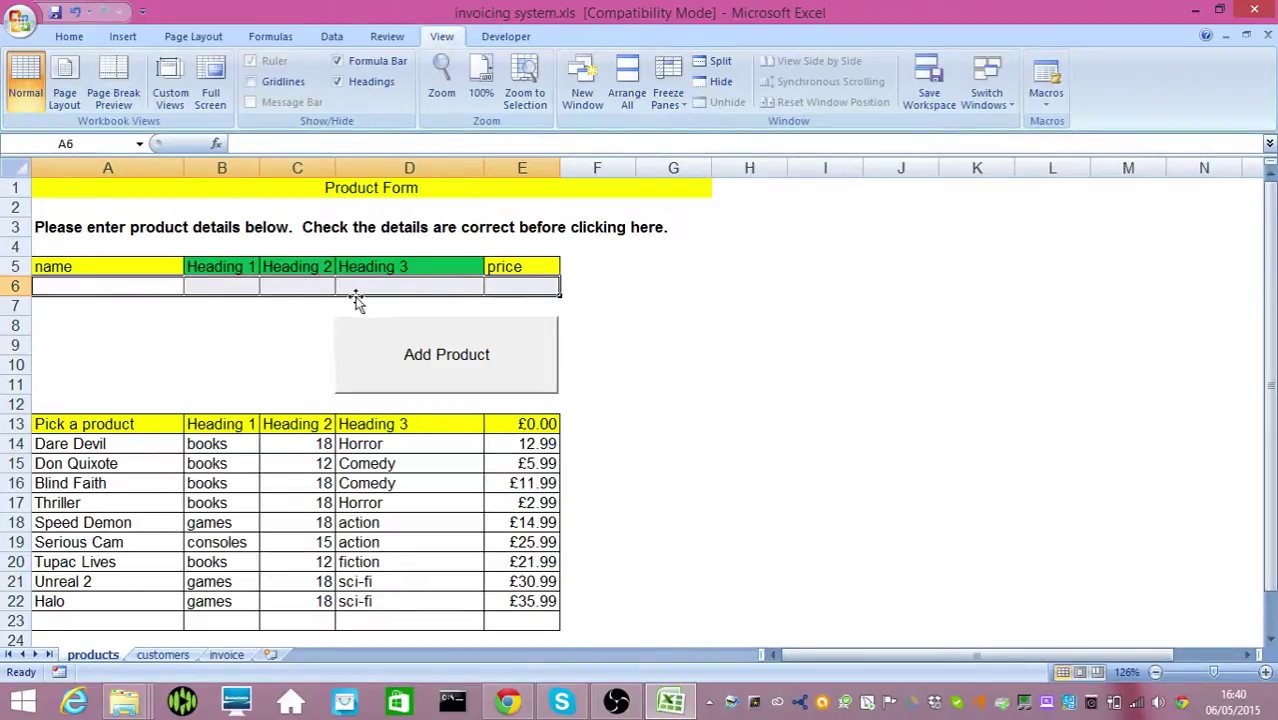
Step: Show the customers sheet zoomed to its Customer Form with entry rows 5–6 selected
{"action": "left_click", "coordinate": [150, 656]}
{"action": "left_click", "coordinate": [524, 92]}
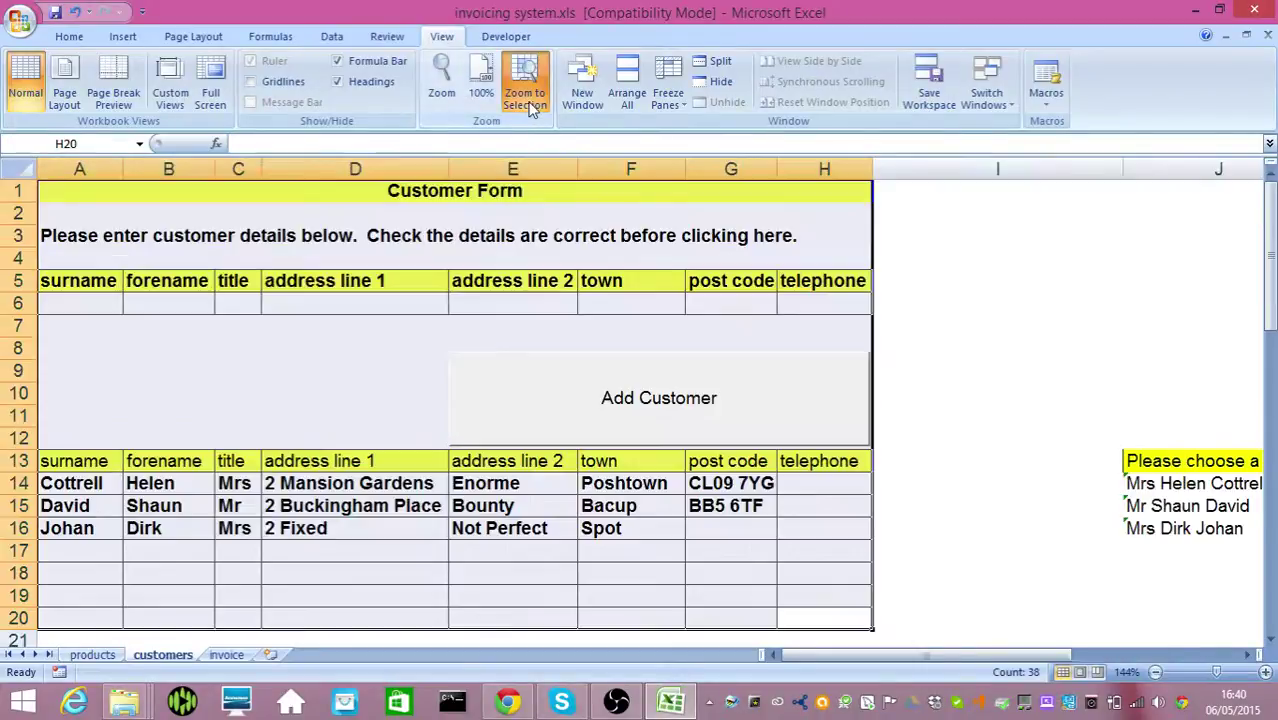
{"action": "left_click_drag", "start_coordinate": [105, 303], "coordinate": [822, 302]}
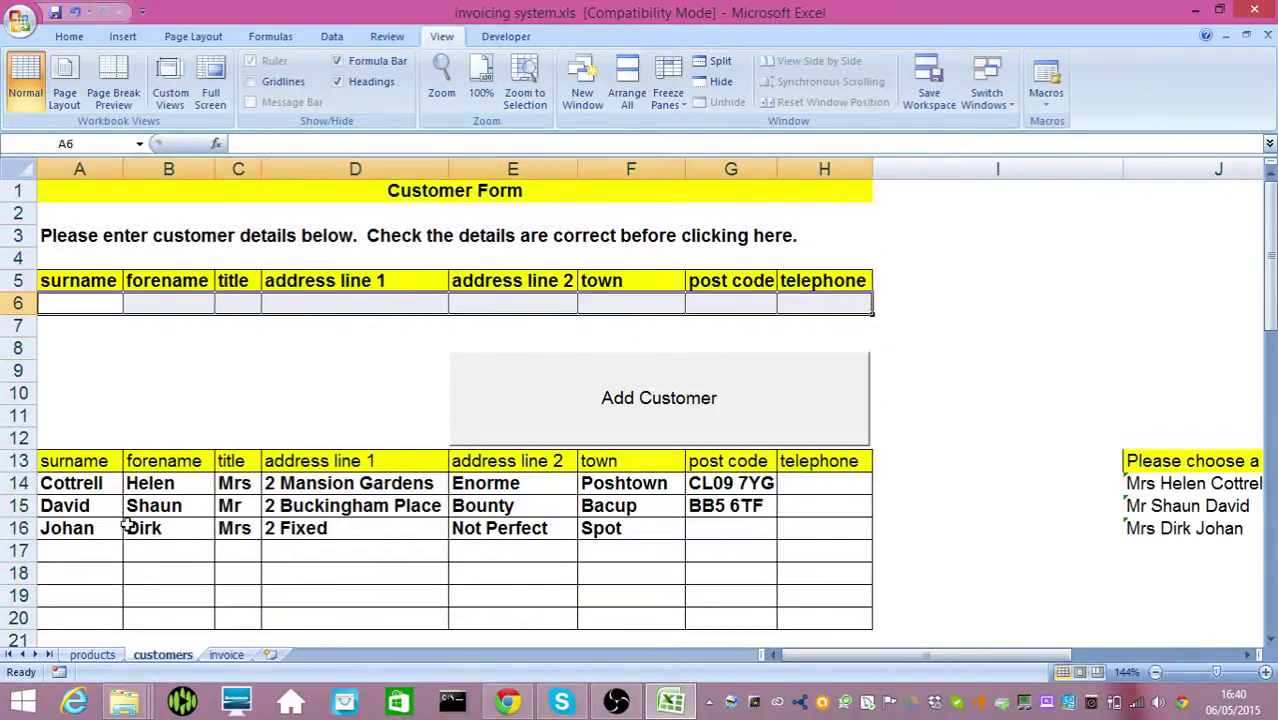
Step: Choose the first listed customer from the invoice's Customer Name dropdown
{"action": "left_click", "coordinate": [228, 656]}
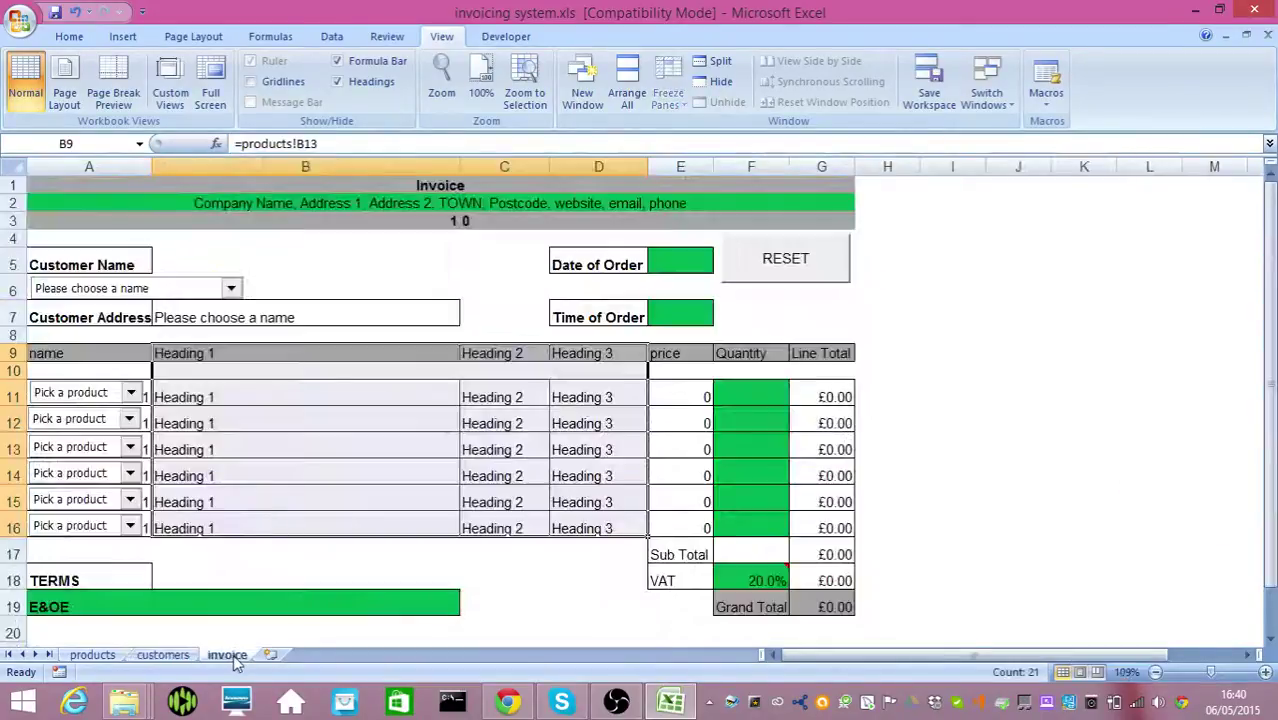
{"action": "left_click", "coordinate": [231, 288]}
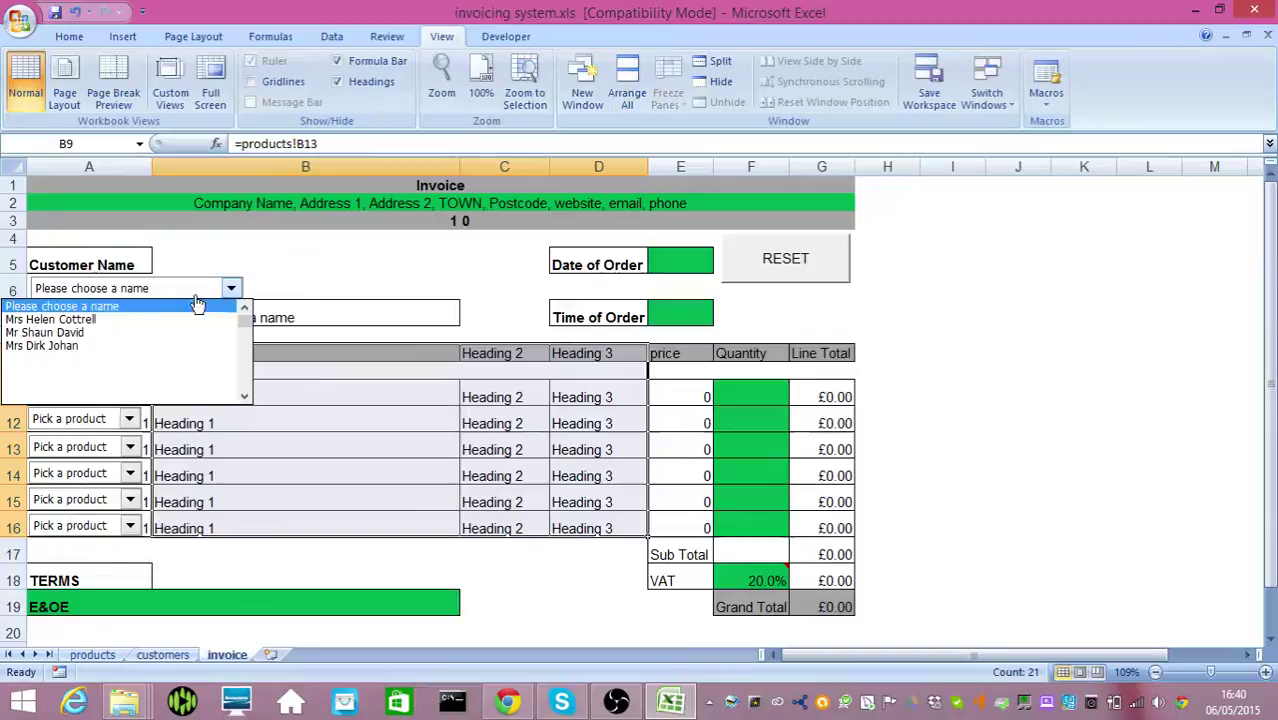
{"action": "left_click", "coordinate": [166, 320]}
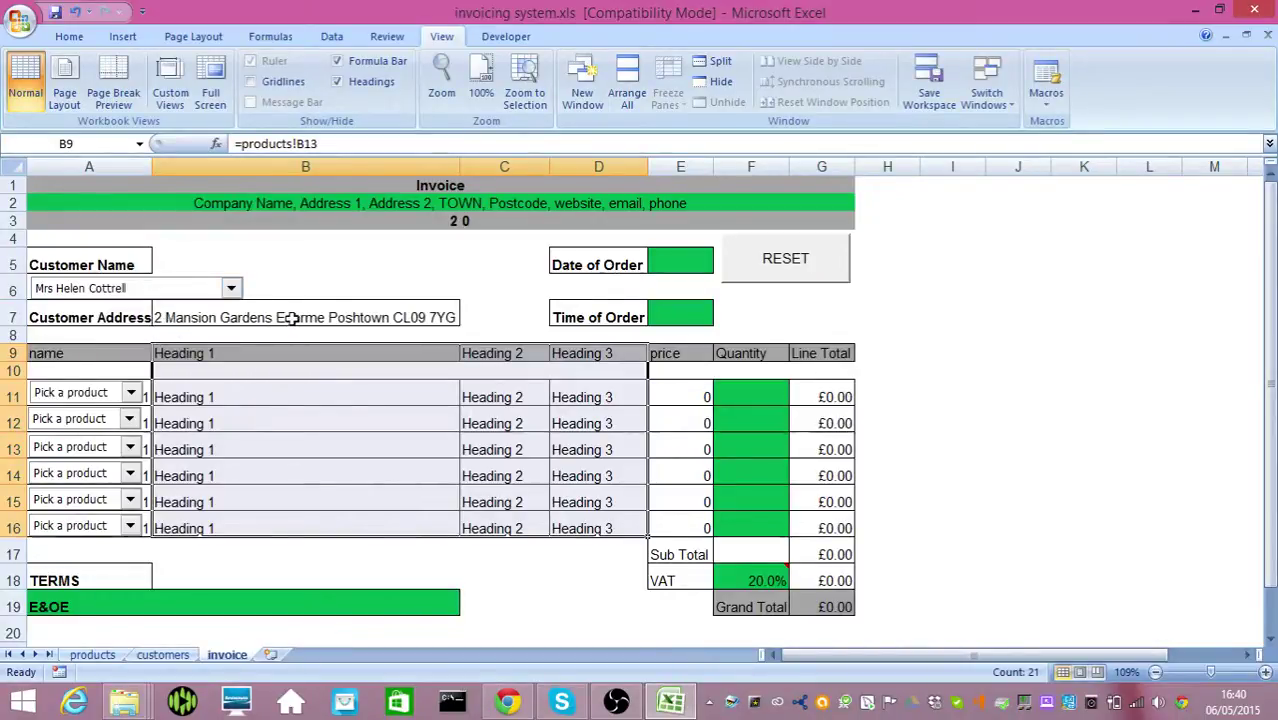
Step: Enter order date 6/5/15 in E5 and order time 16:40 in E7
{"action": "left_click", "coordinate": [686, 268]}
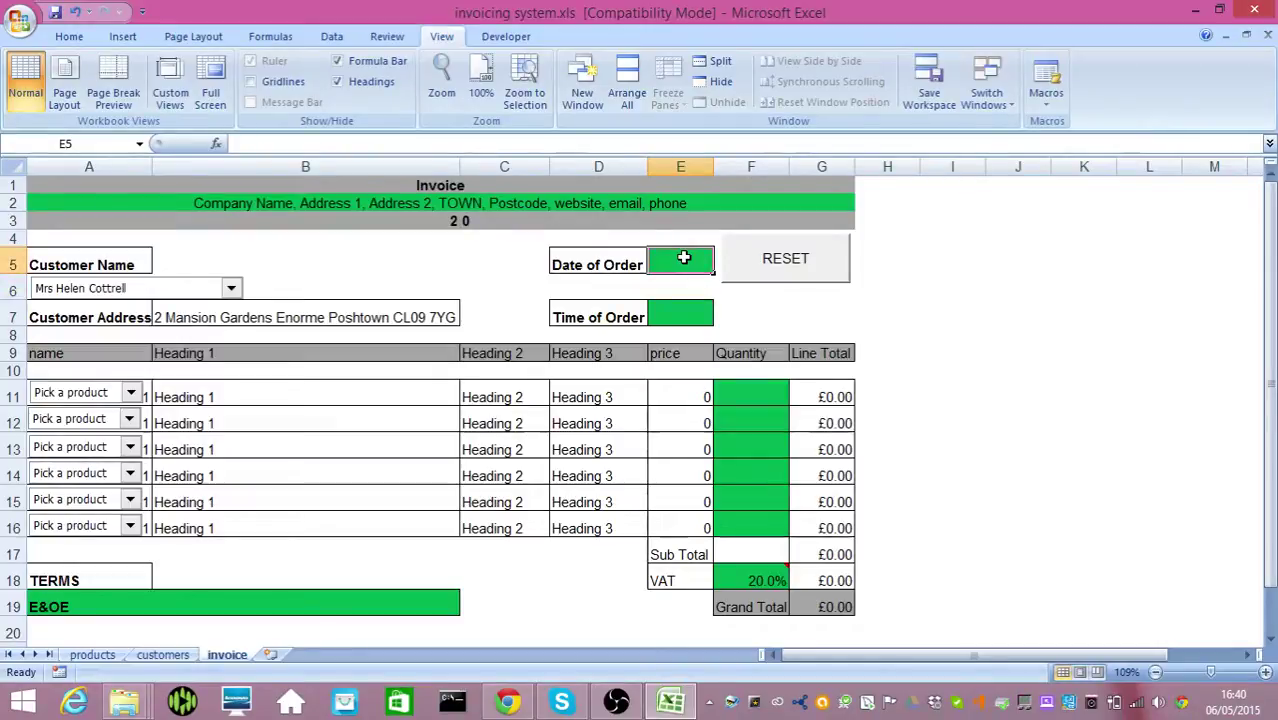
{"action": "type", "text": "6/5/15"}
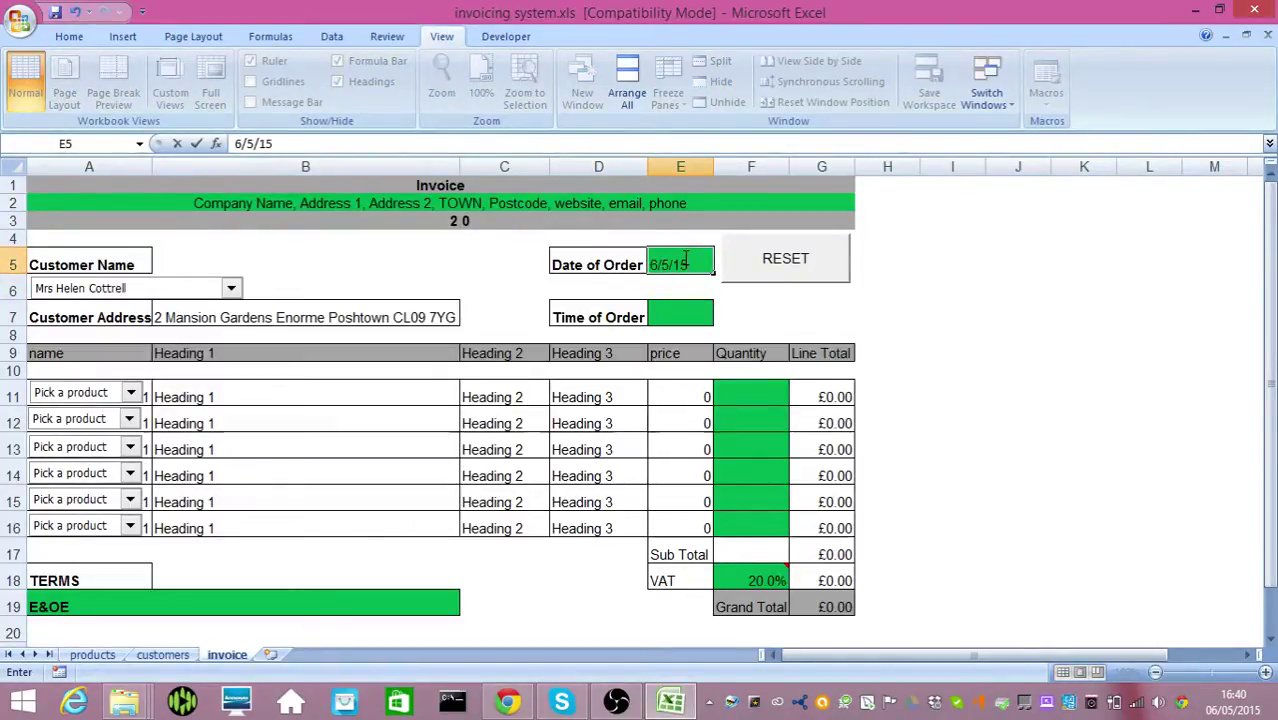
{"action": "left_click", "coordinate": [671, 310]}
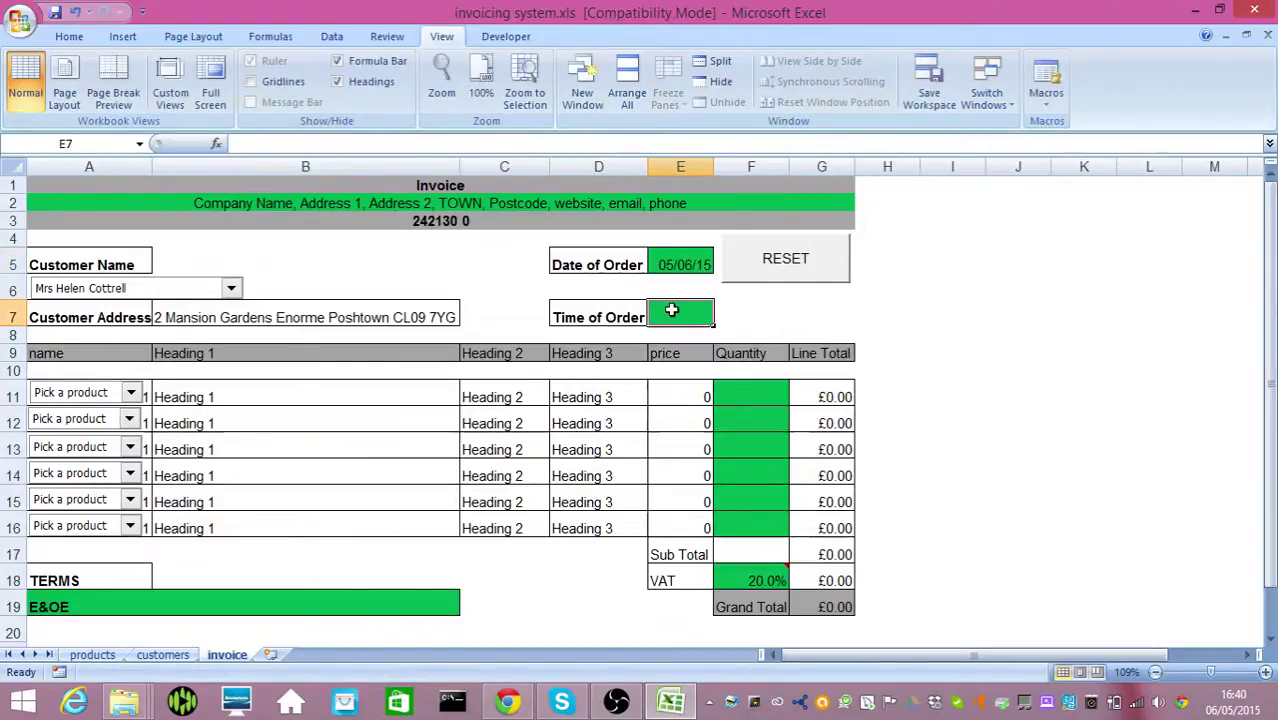
{"action": "type", "text": "16"}
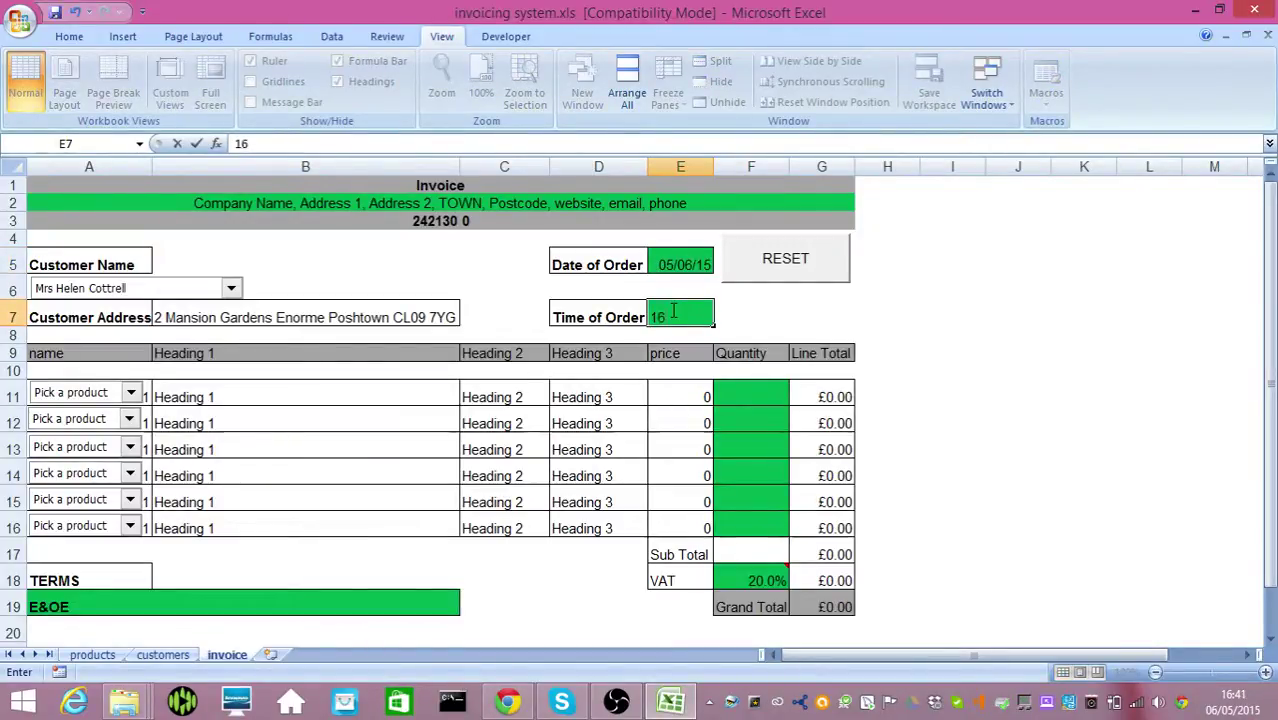
{"action": "type", "text": ":40"}
Step: Add Blind Faith to the first invoice line with quantity 2
{"action": "left_click", "coordinate": [131, 393]}
{"action": "left_click", "coordinate": [60, 449]}
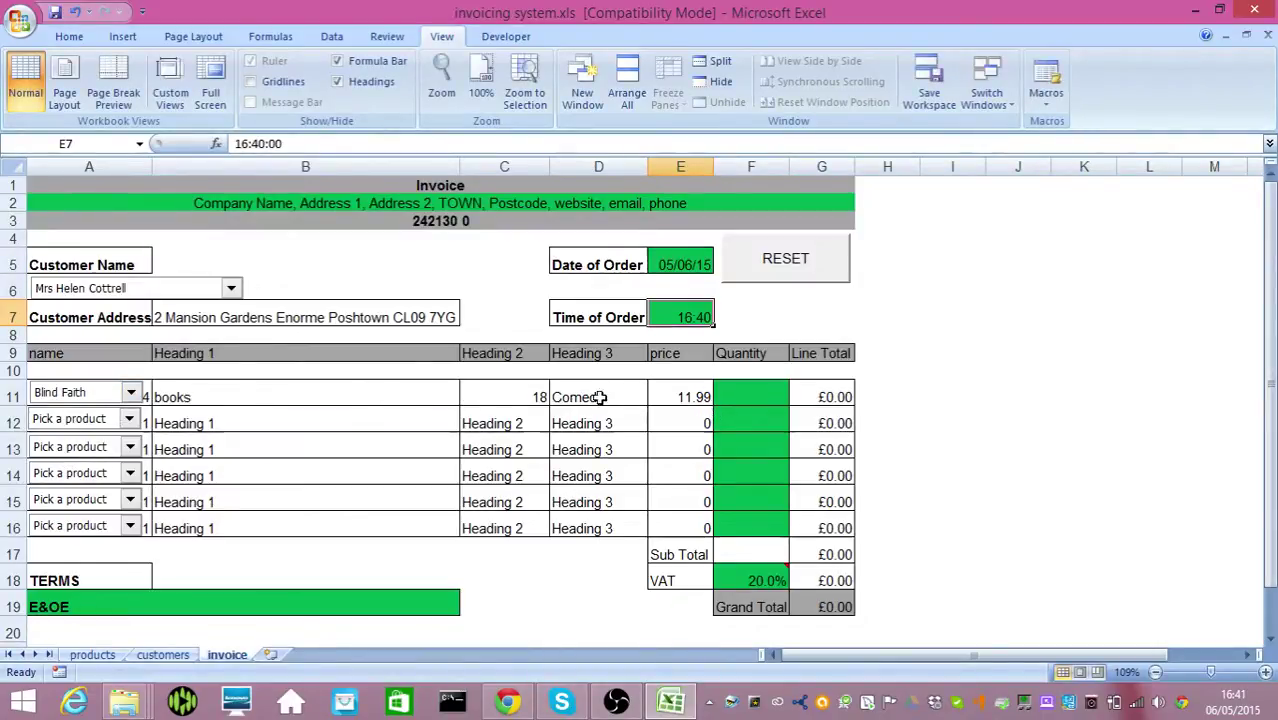
{"action": "left_click", "coordinate": [771, 402]}
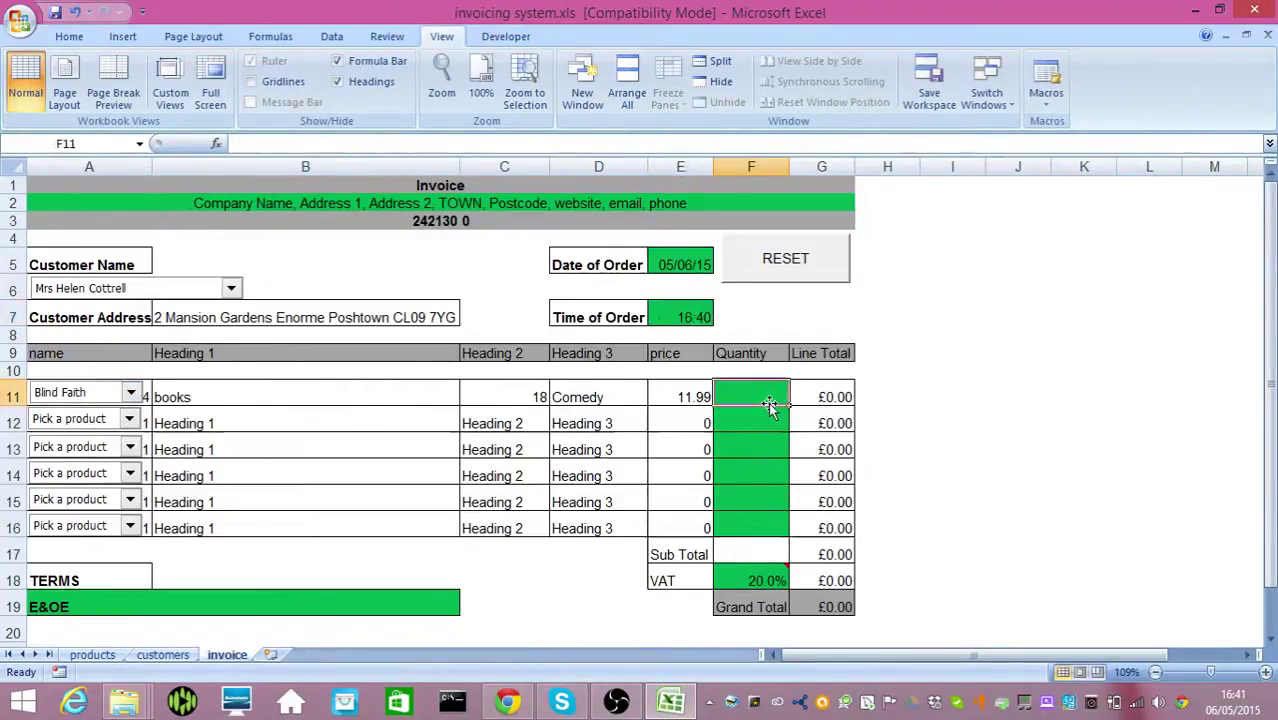
{"action": "type", "text": "2"}
{"action": "key", "text": "Return"}
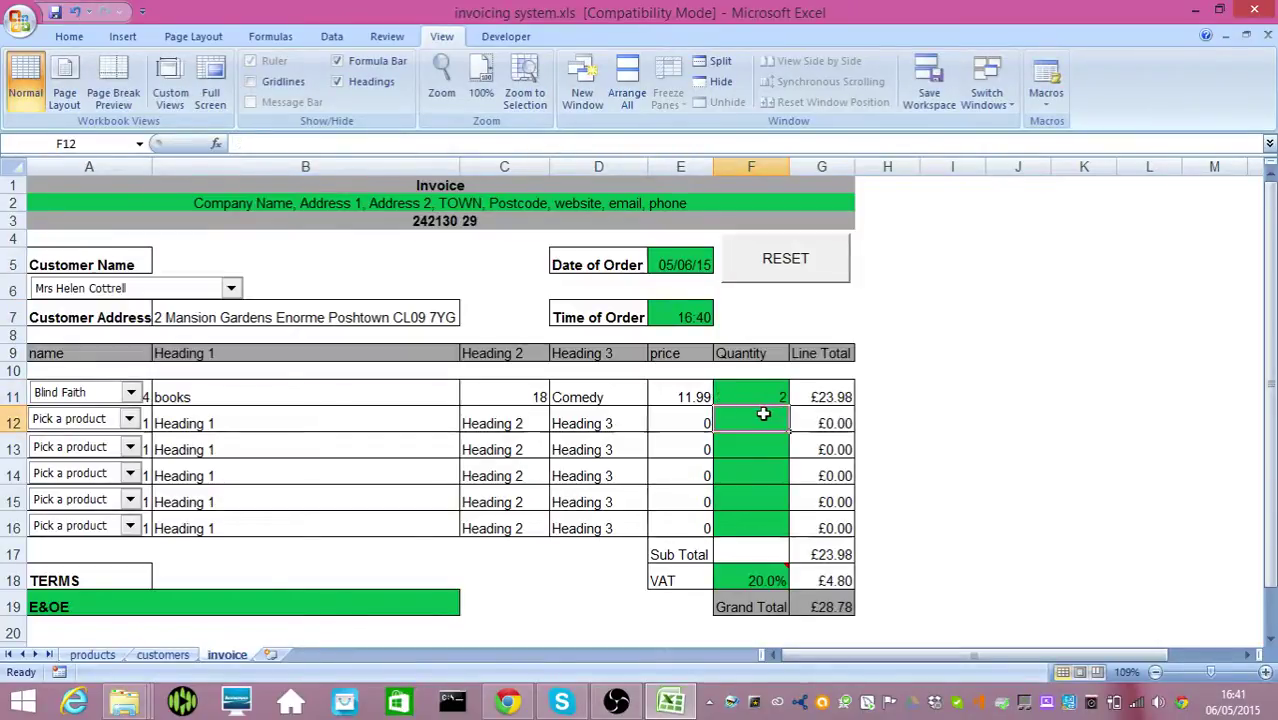
Step: Check the VAT, subtotal and grand total formulas in G18, G17 and G19
{"action": "left_click", "coordinate": [832, 581]}
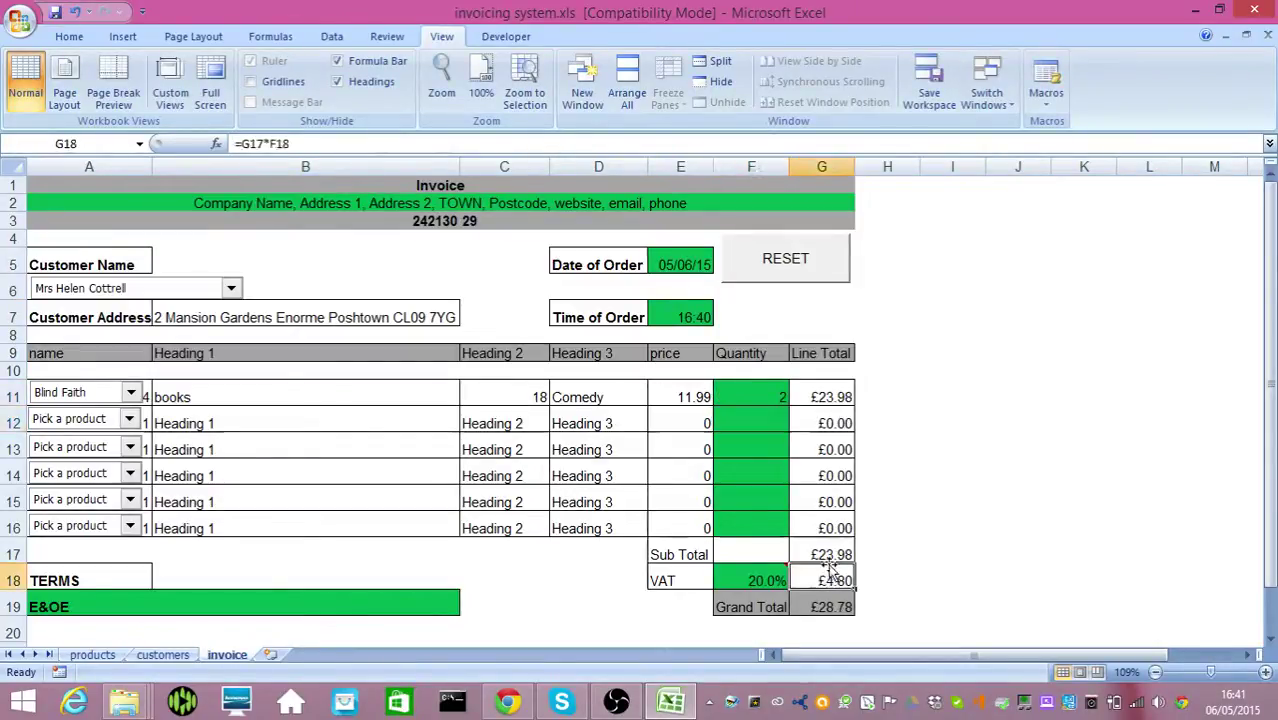
{"action": "left_click", "coordinate": [828, 555]}
{"action": "left_click", "coordinate": [822, 607]}
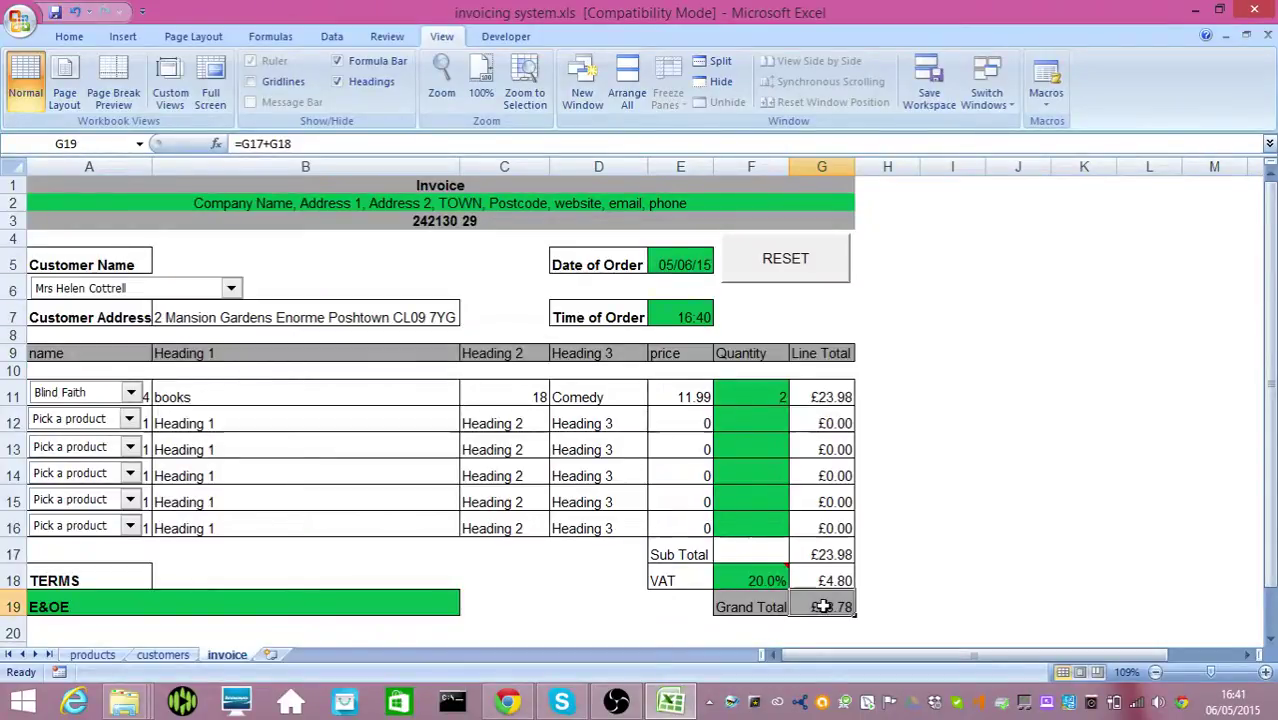
Step: Print-preview the filled invoice, close the preview, and clear it with the RESET button
{"action": "left_click", "coordinate": [16, 22]}
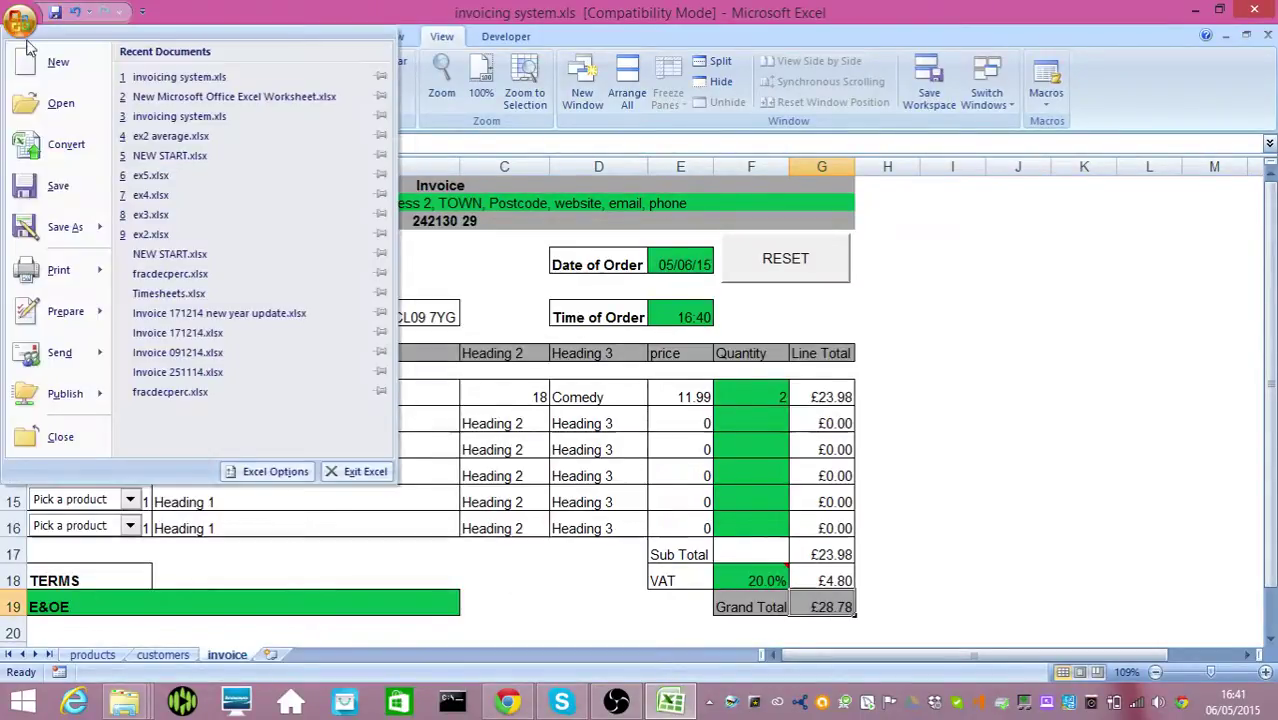
{"action": "mouse_move", "coordinate": [62, 275]}
{"action": "left_click", "coordinate": [205, 190]}
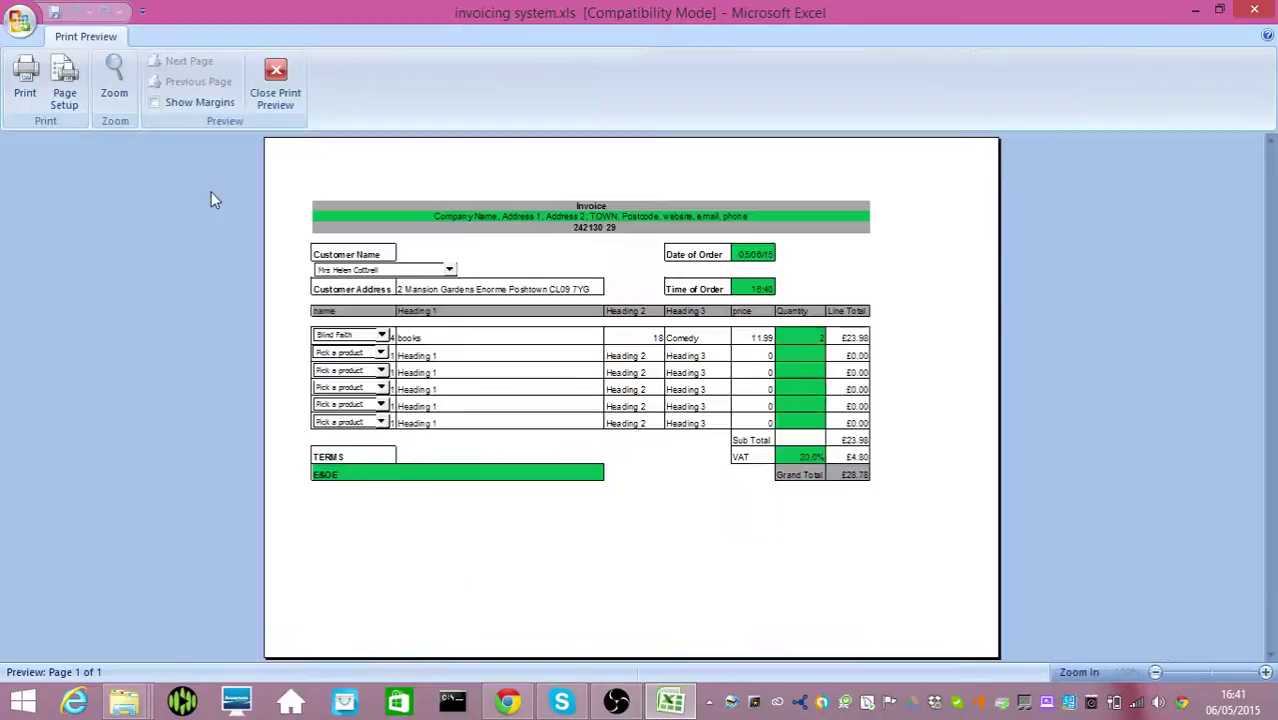
{"action": "left_click", "coordinate": [289, 73]}
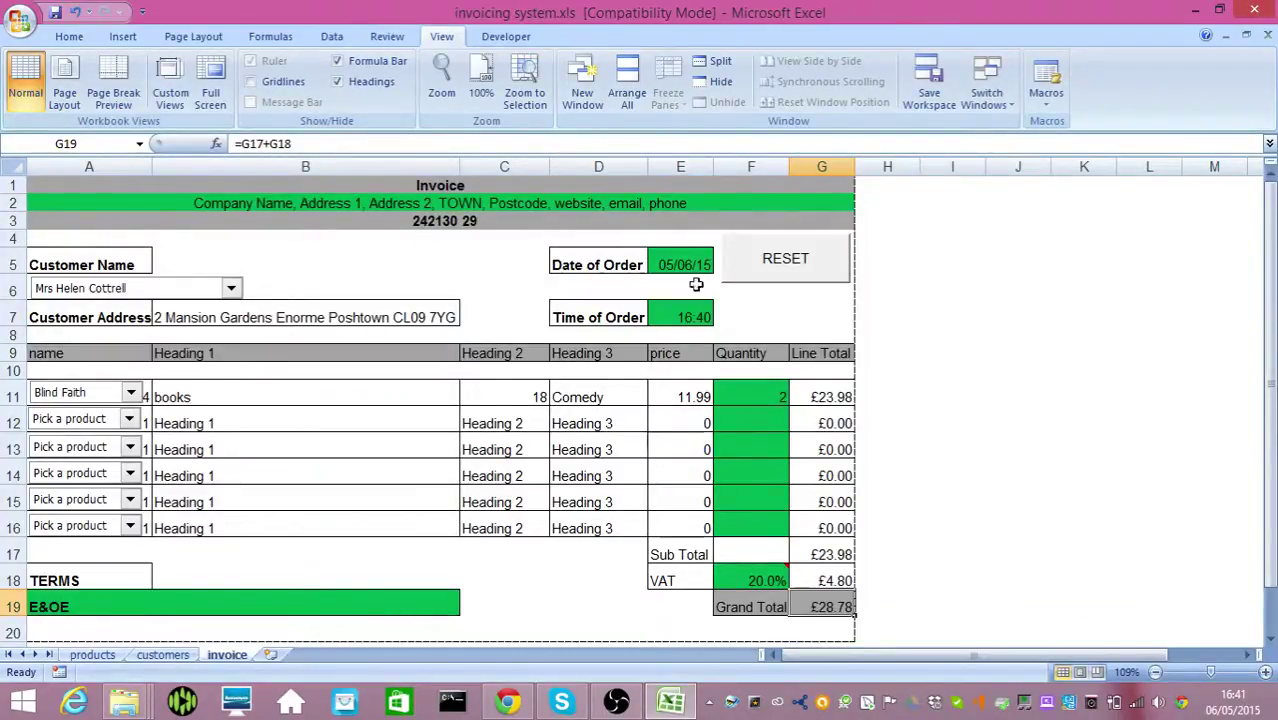
{"action": "left_click", "coordinate": [806, 279]}
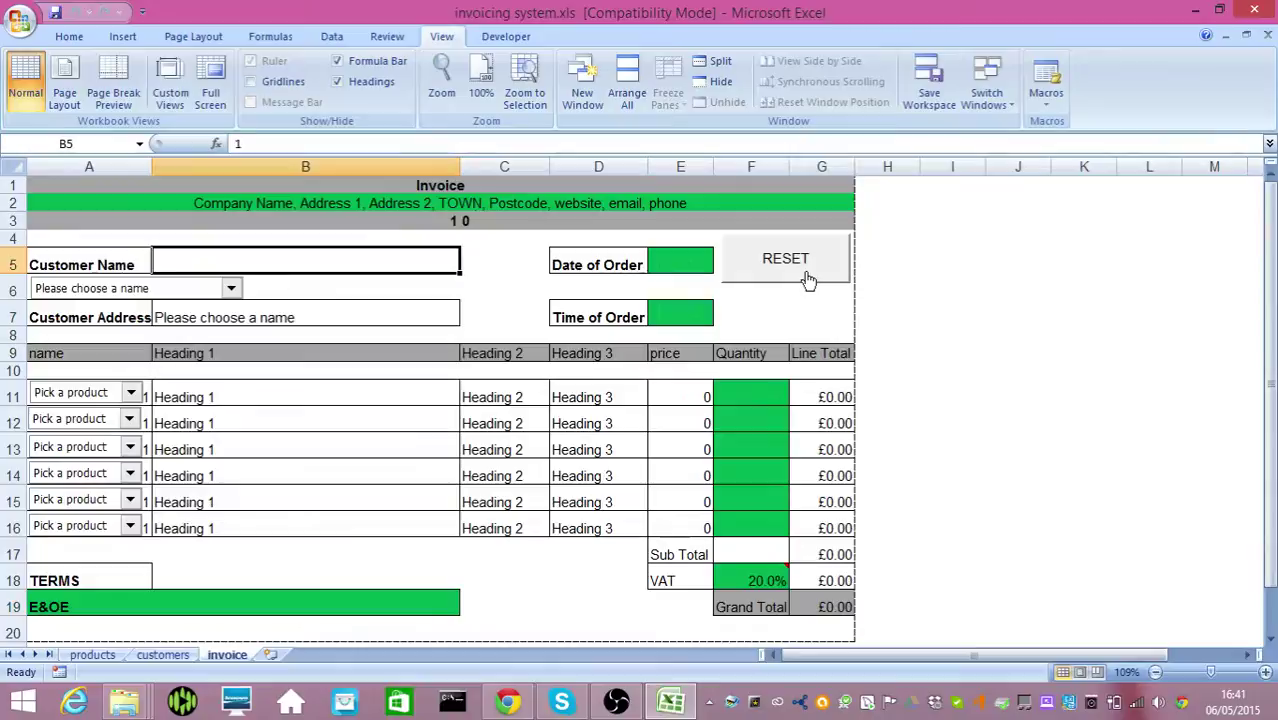